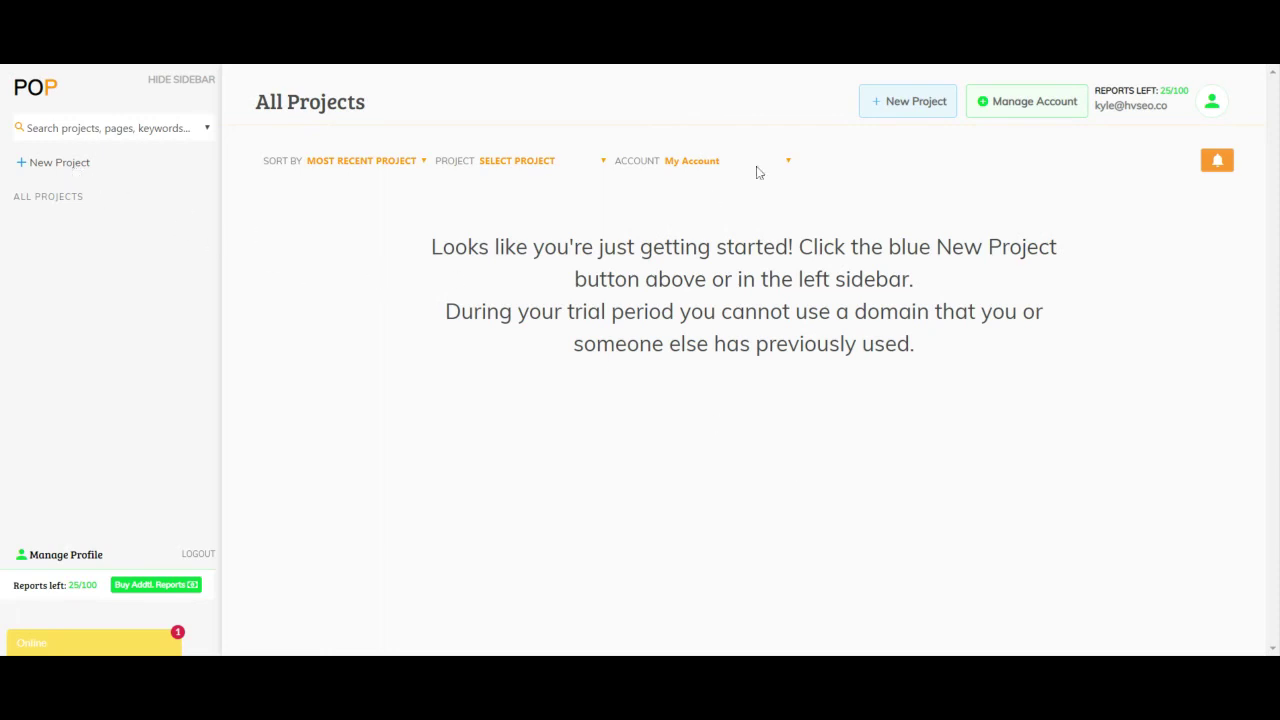
{"action": "left_click", "coordinate": [891, 118]}
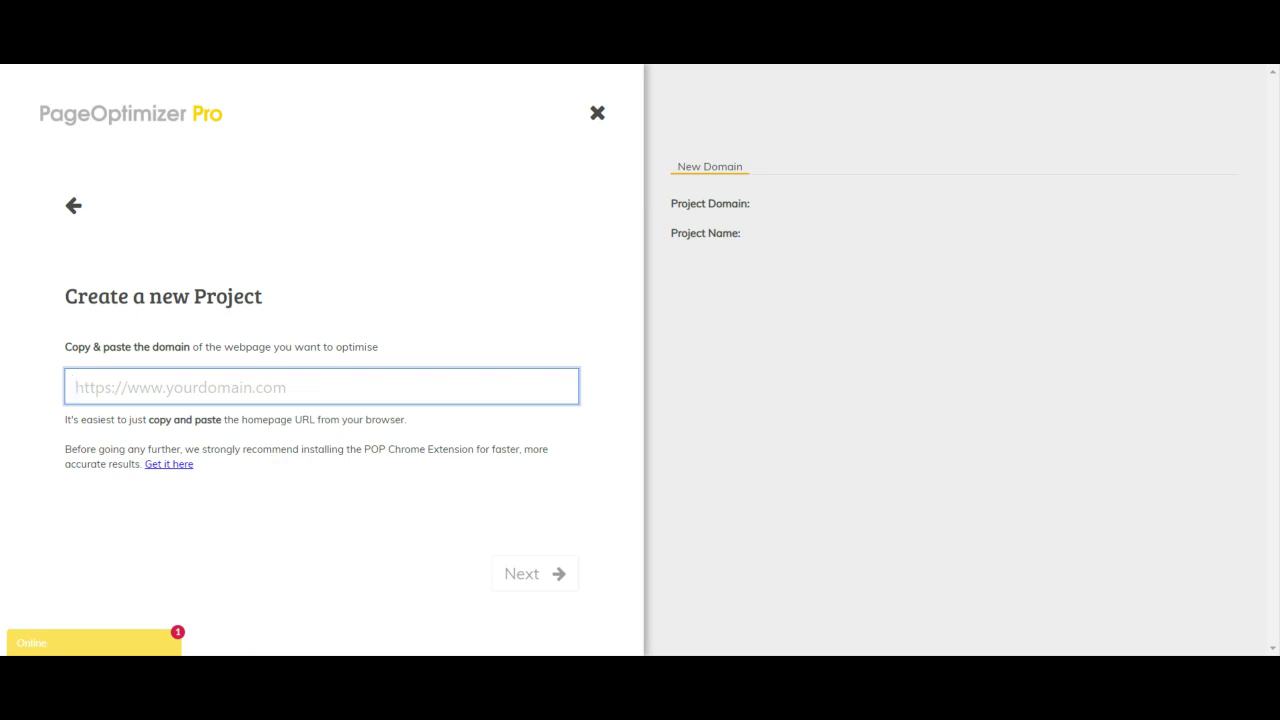
{"action": "type", "text": "hvse"}
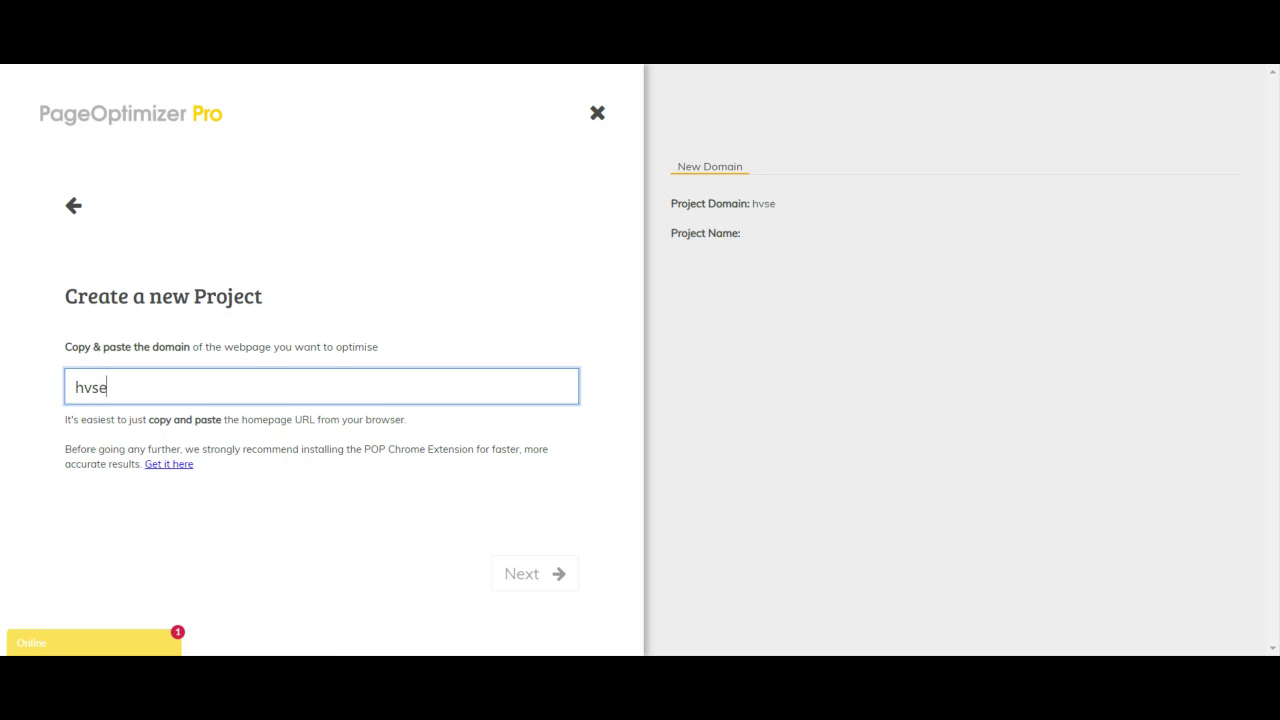
{"action": "type", "text": "o.co"}
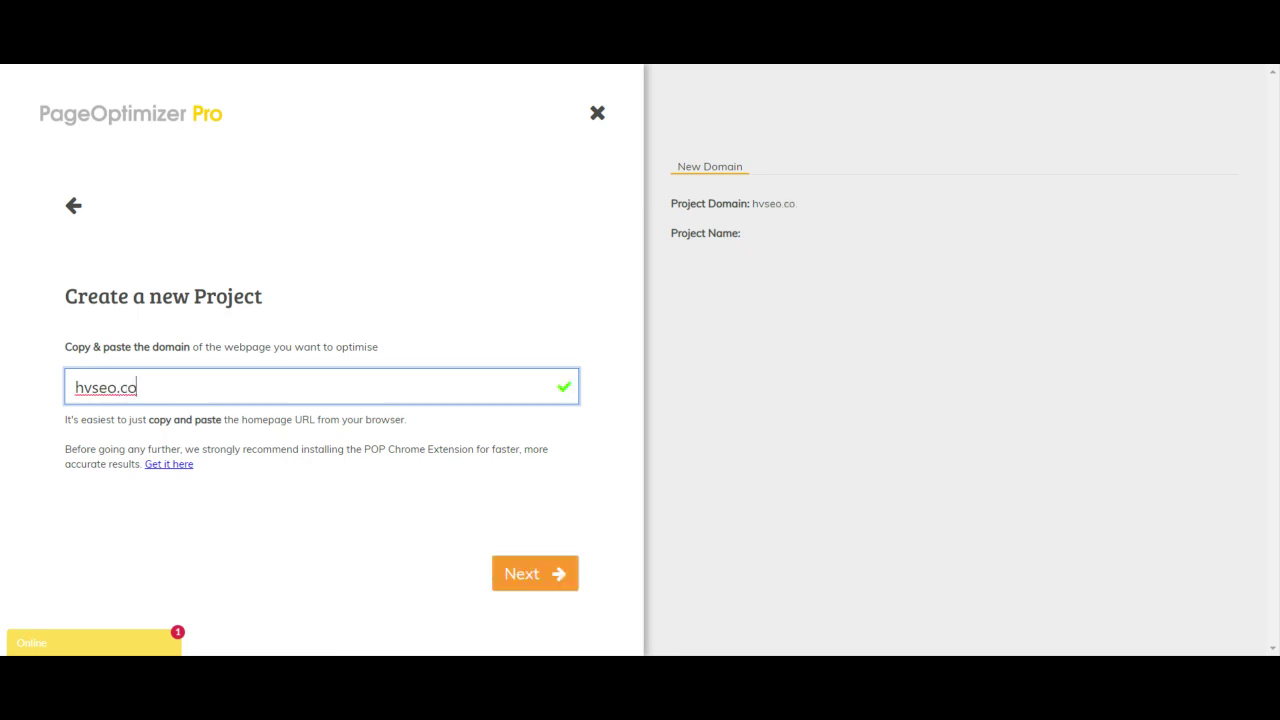
{"action": "left_click", "coordinate": [557, 576]}
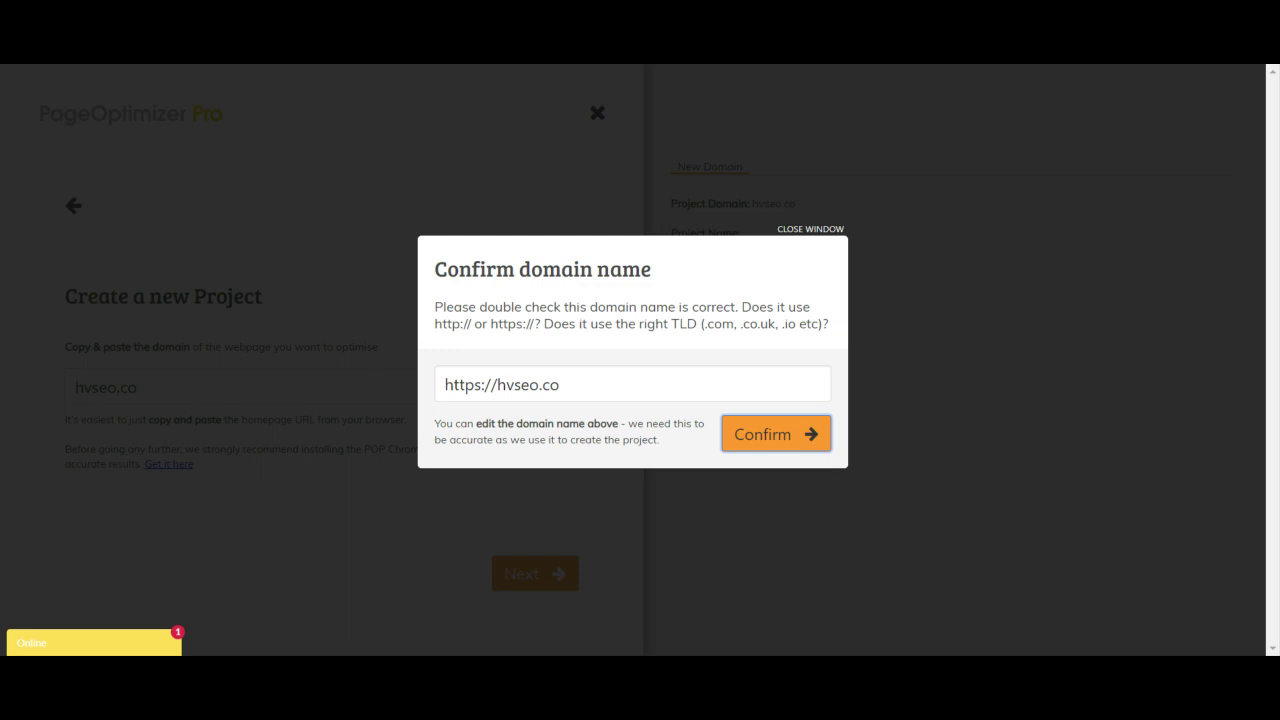
{"action": "left_click", "coordinate": [771, 441]}
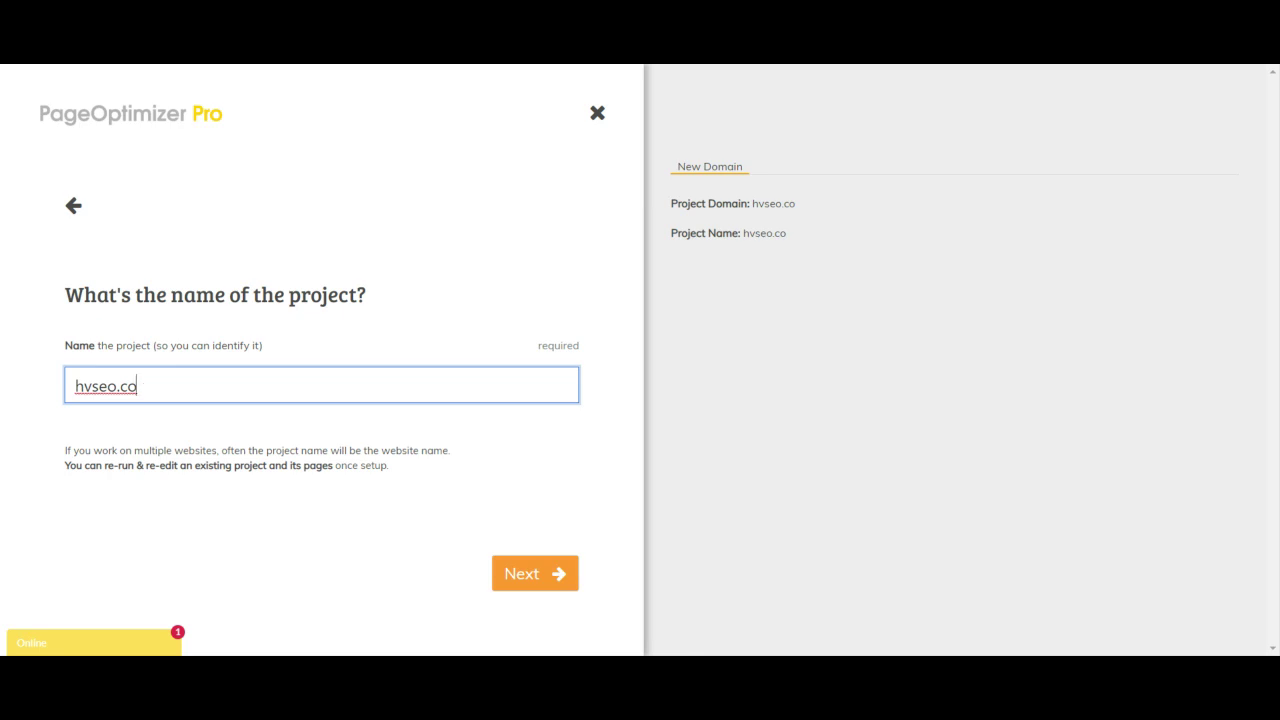
- Name the project "hvseo site" and finish creating it
{"action": "key", "text": "BackSpace"}
{"action": "key", "text": "BackSpace"}
{"action": "key", "text": "BackSpace"}
{"action": "type", "text": "site"}
{"action": "key", "text": "BackSpace"}
{"action": "key", "text": "BackSpace"}
{"action": "key", "text": "BackSpace"}
{"action": "key", "text": "BackSpace"}
{"action": "key", "text": "BackSpace"}
{"action": "type", "text": "site"}
{"action": "left_click", "coordinate": [550, 588]}
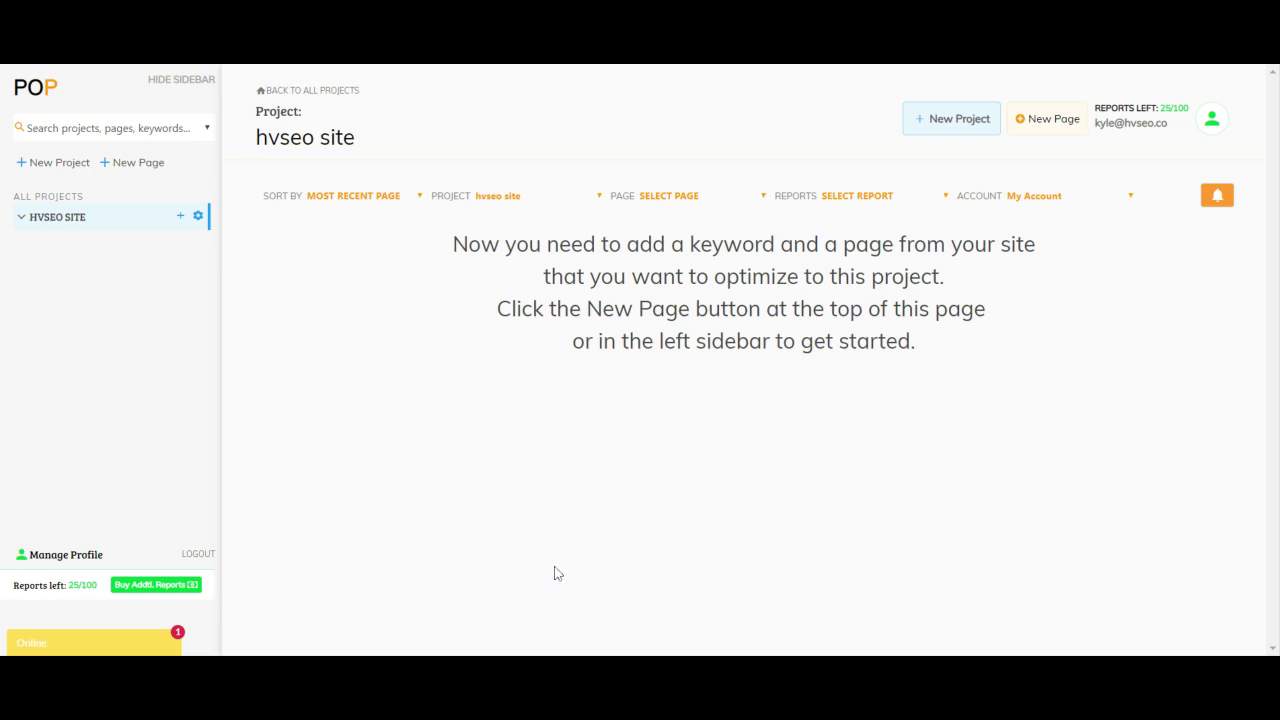
{"action": "left_click", "coordinate": [942, 124]}
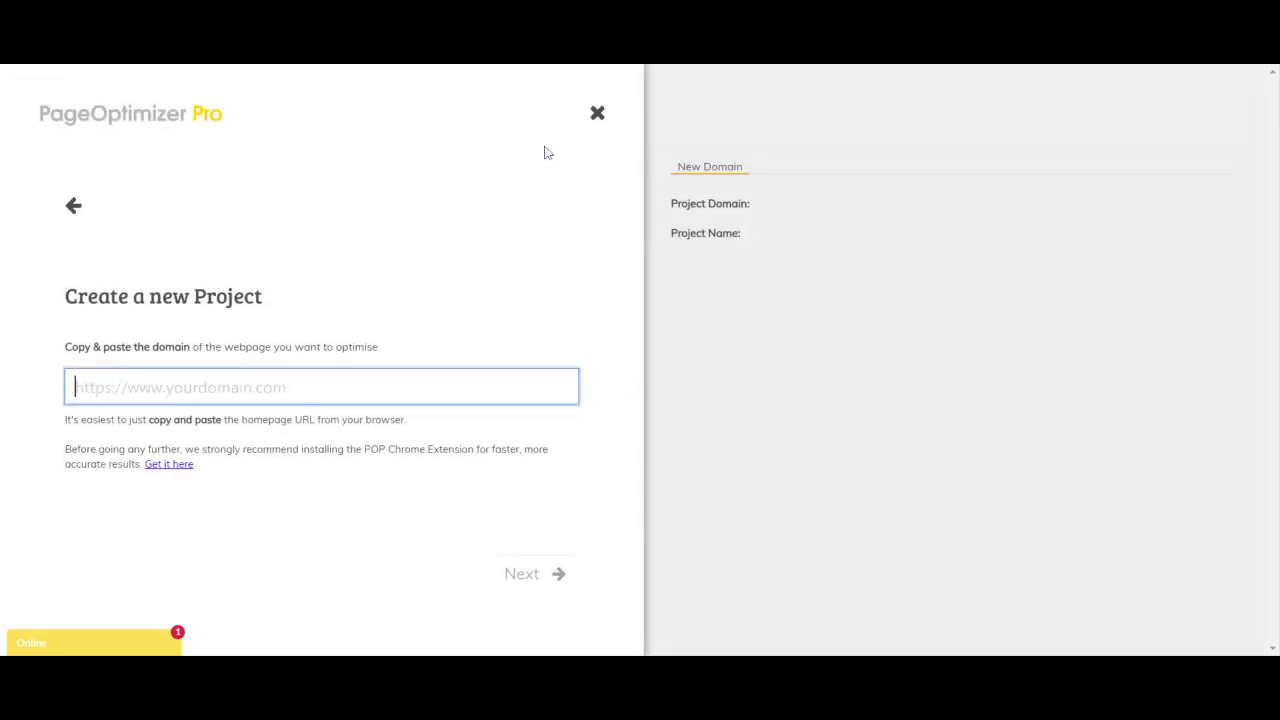
{"action": "left_click", "coordinate": [598, 114]}
{"action": "left_click", "coordinate": [777, 406]}
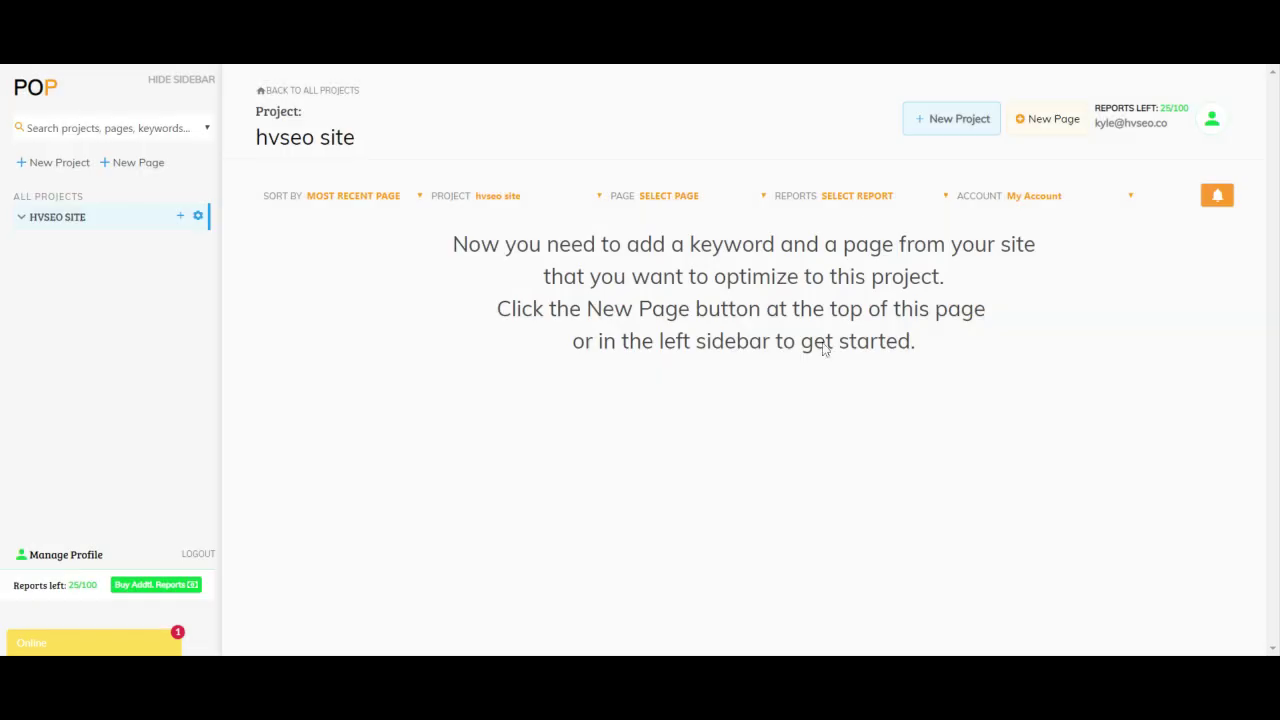
- Add a new page to the hvseo site project with "melbourne seo" as its main keyword
{"action": "left_click", "coordinate": [1066, 128]}
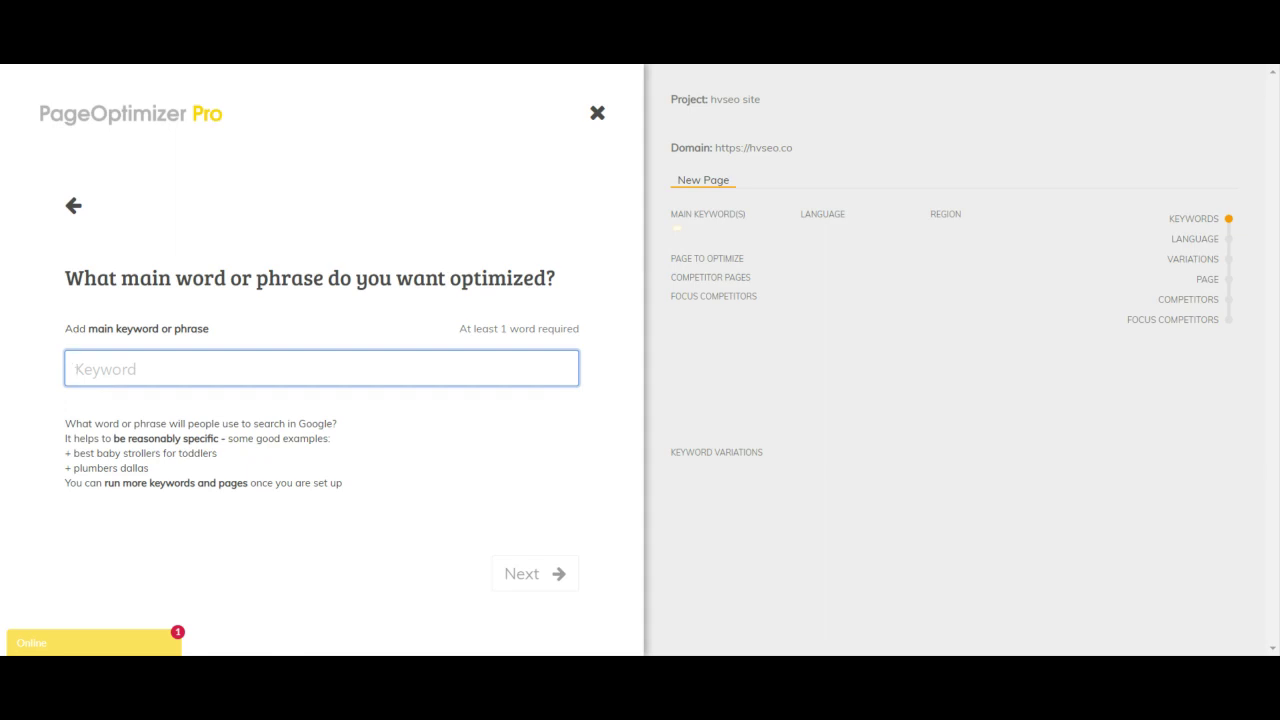
{"action": "type", "text": "m"}
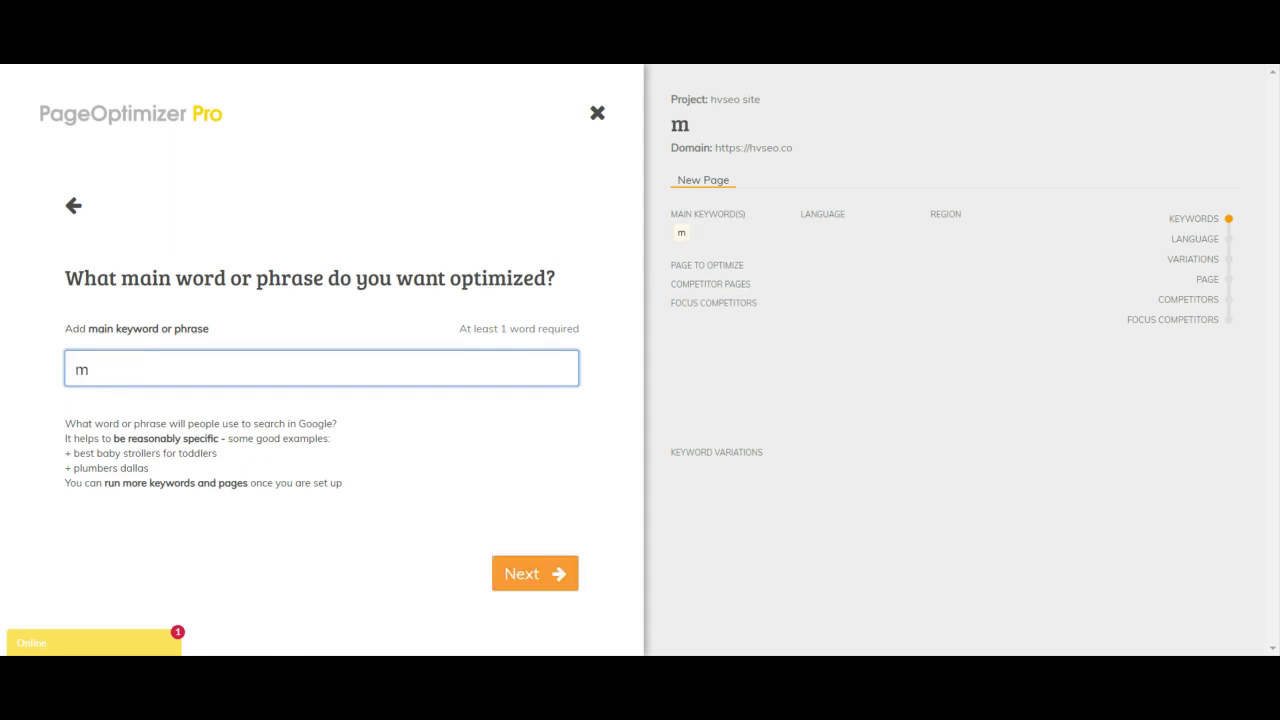
{"action": "type", "text": "elbou"}
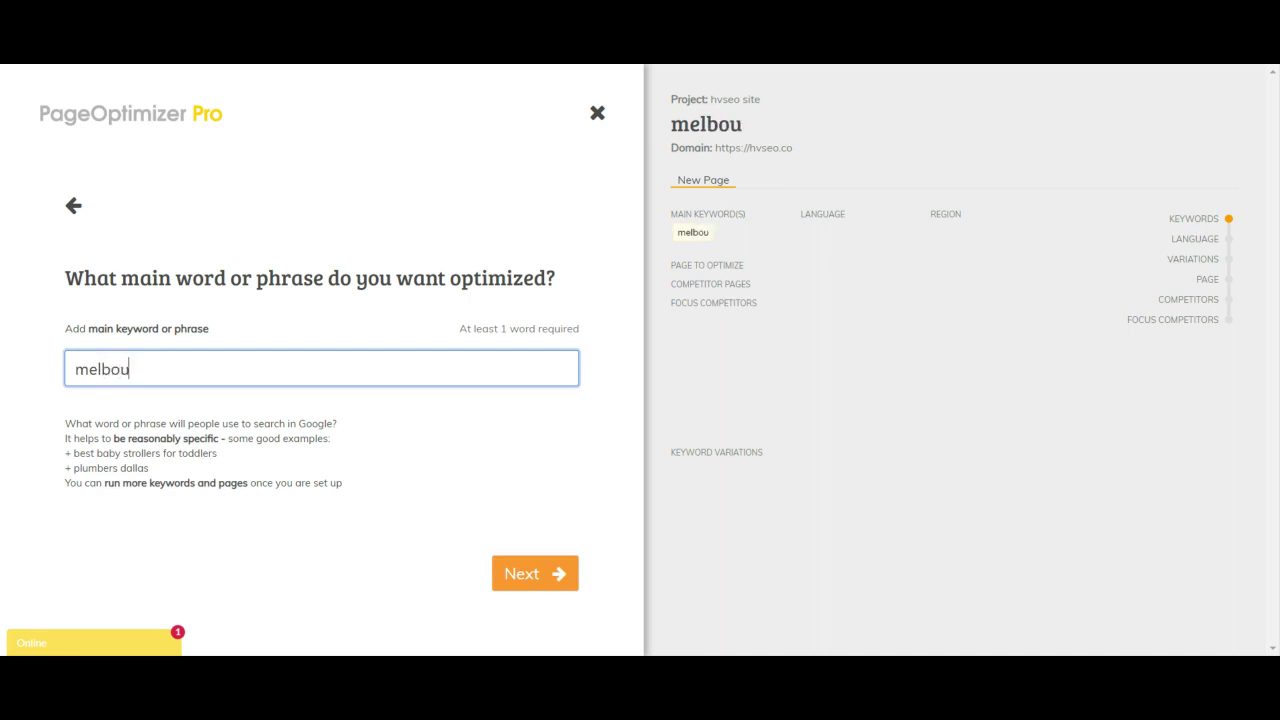
{"action": "type", "text": "rne seo"}
{"action": "key", "text": "BackSpace"}
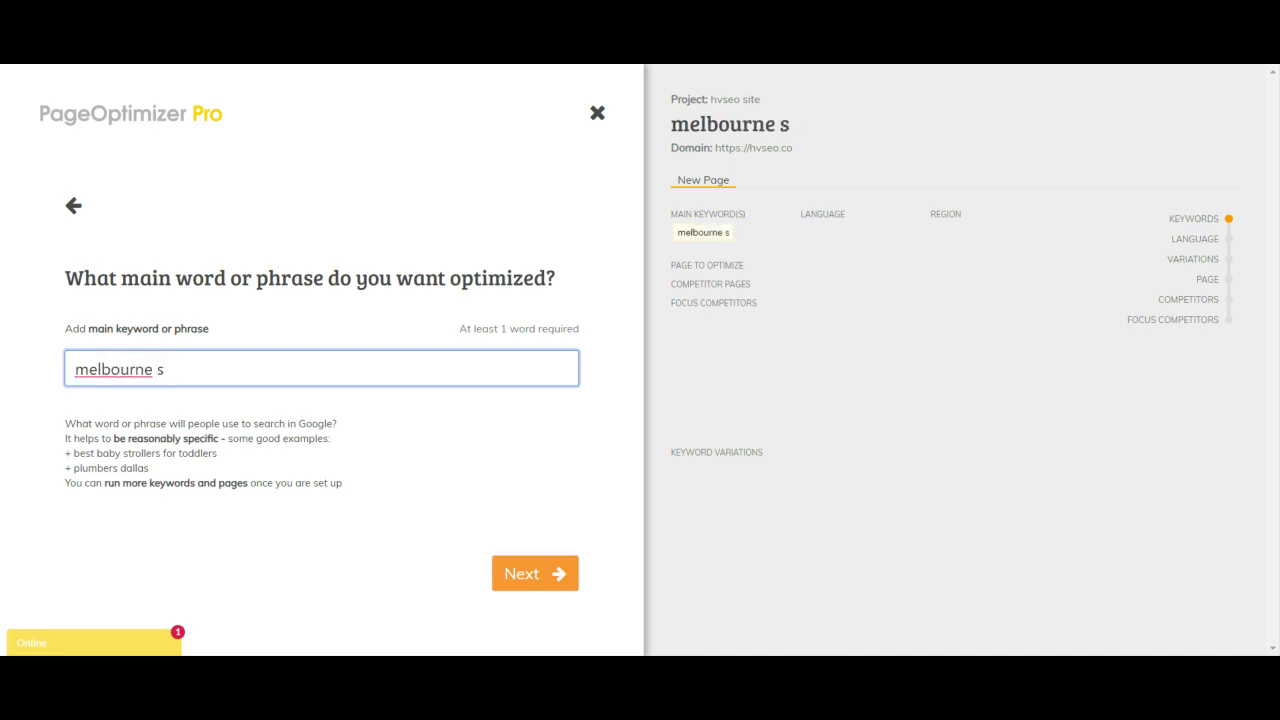
{"action": "type", "text": "eo"}
{"action": "left_click", "coordinate": [568, 574]}
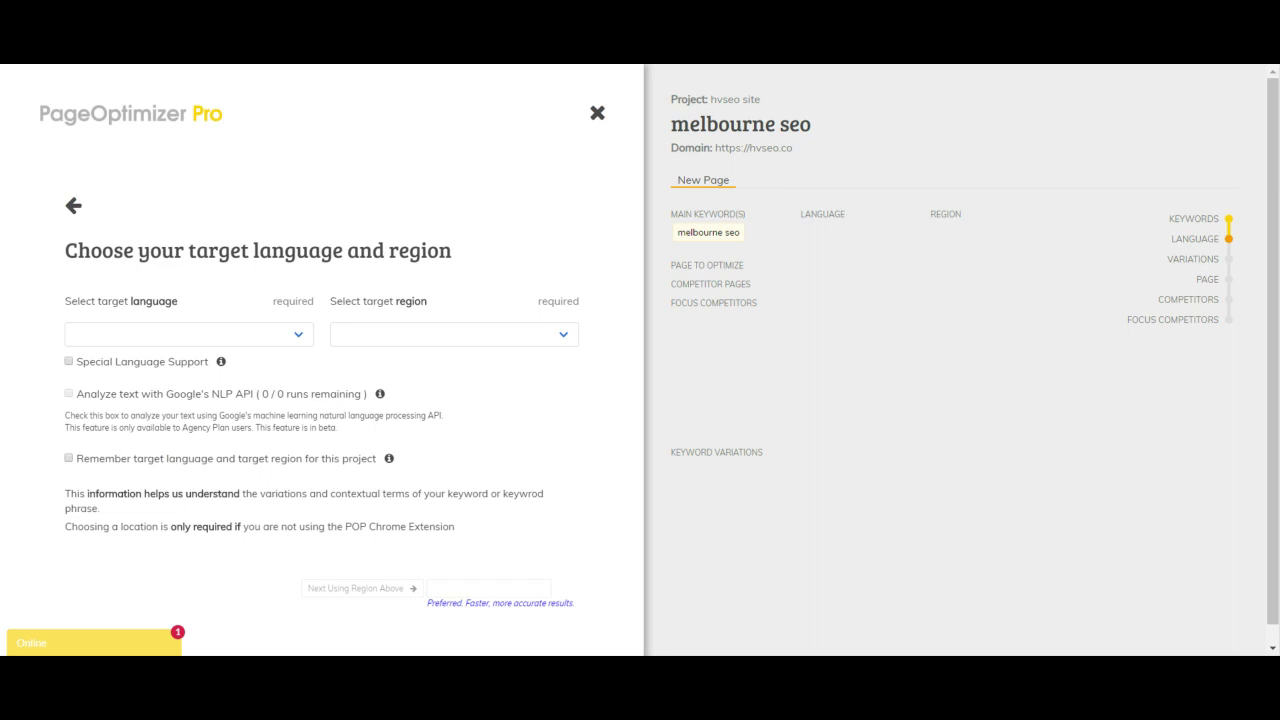
- Set the target language to English and the target region to Australia
{"action": "left_click", "coordinate": [260, 331]}
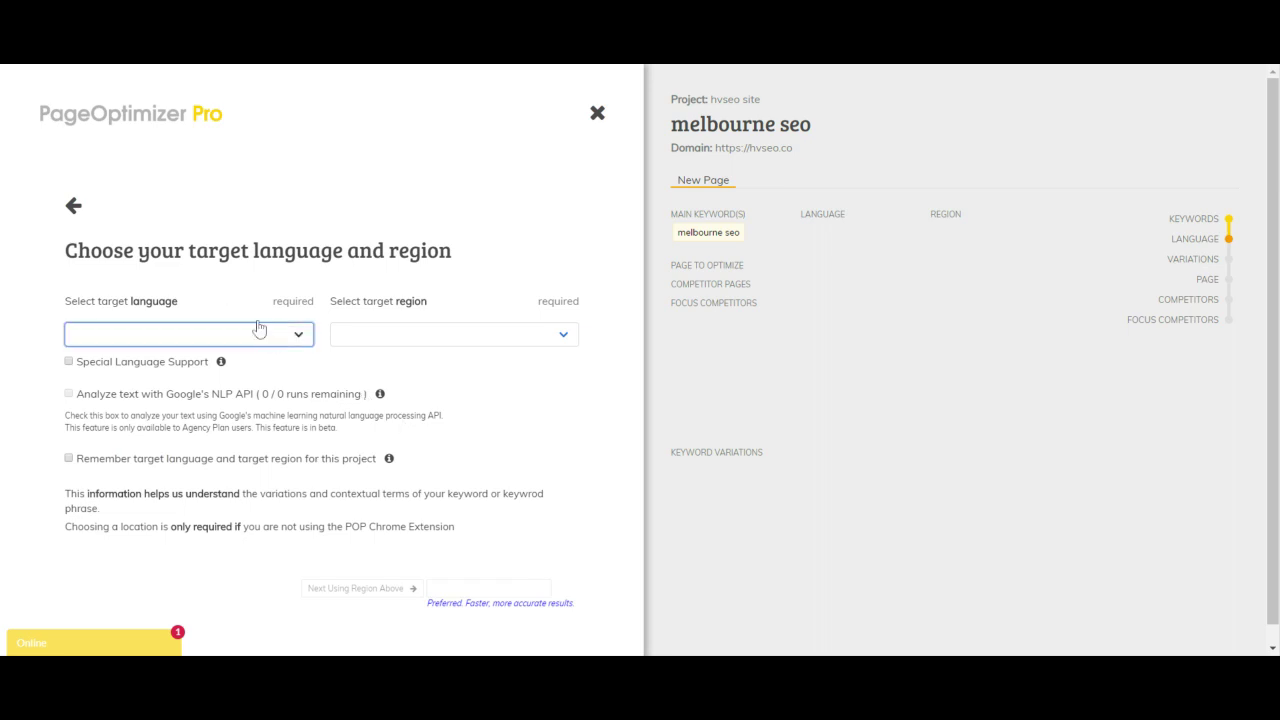
{"action": "left_click", "coordinate": [226, 207]}
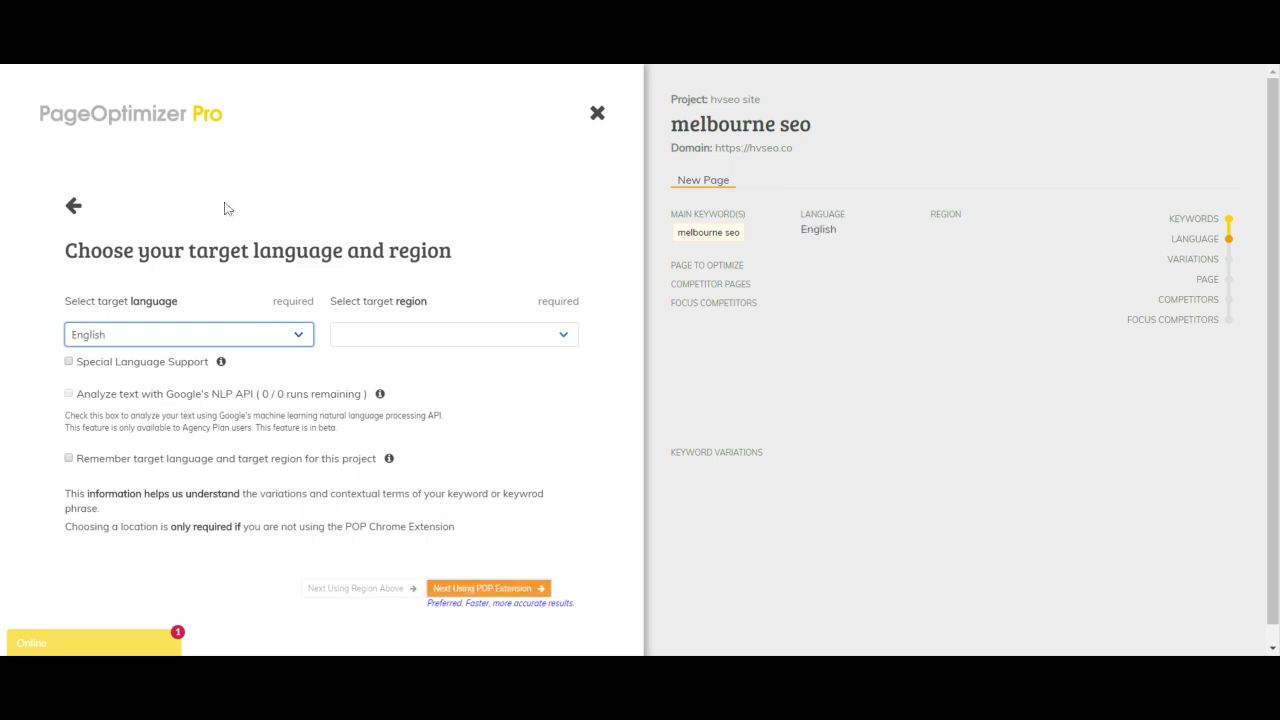
{"action": "left_click", "coordinate": [437, 330]}
{"action": "left_click", "coordinate": [437, 356]}
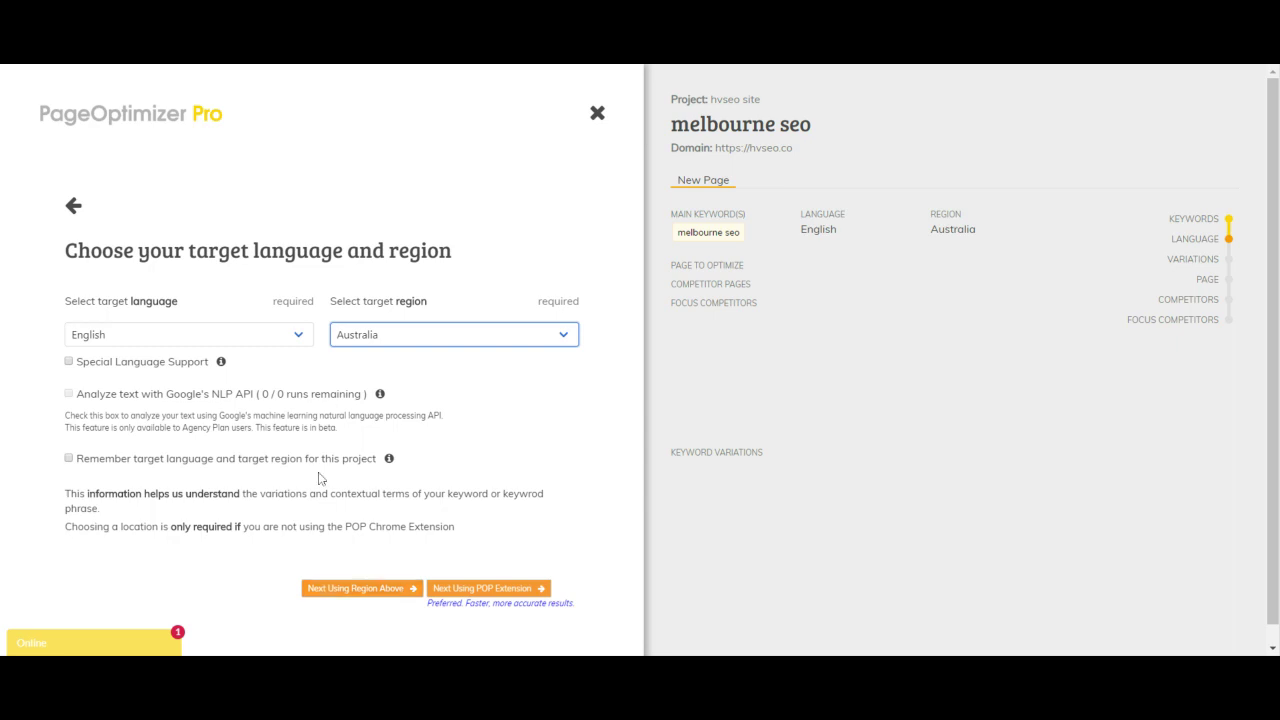
- Try Special Language Support, read its explanation and turn the option back off
{"action": "left_click", "coordinate": [68, 361]}
{"action": "mouse_move", "coordinate": [220, 366]}
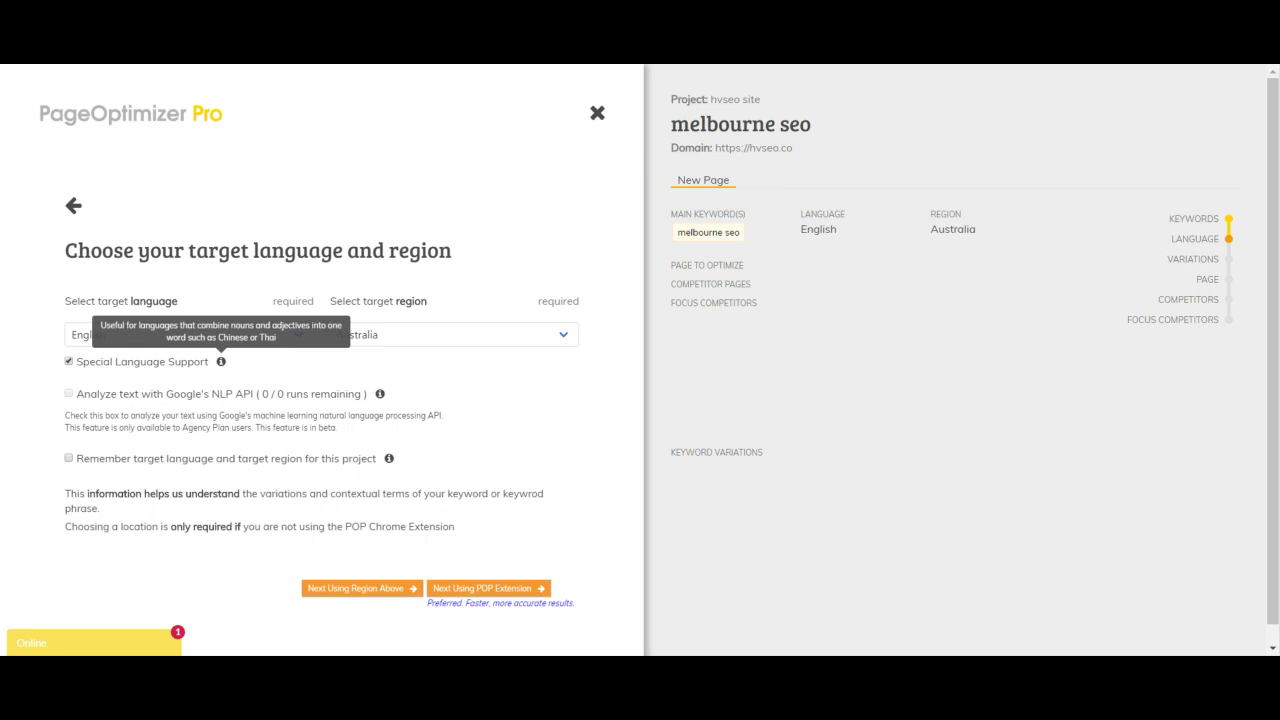
{"action": "left_click", "coordinate": [68, 362]}
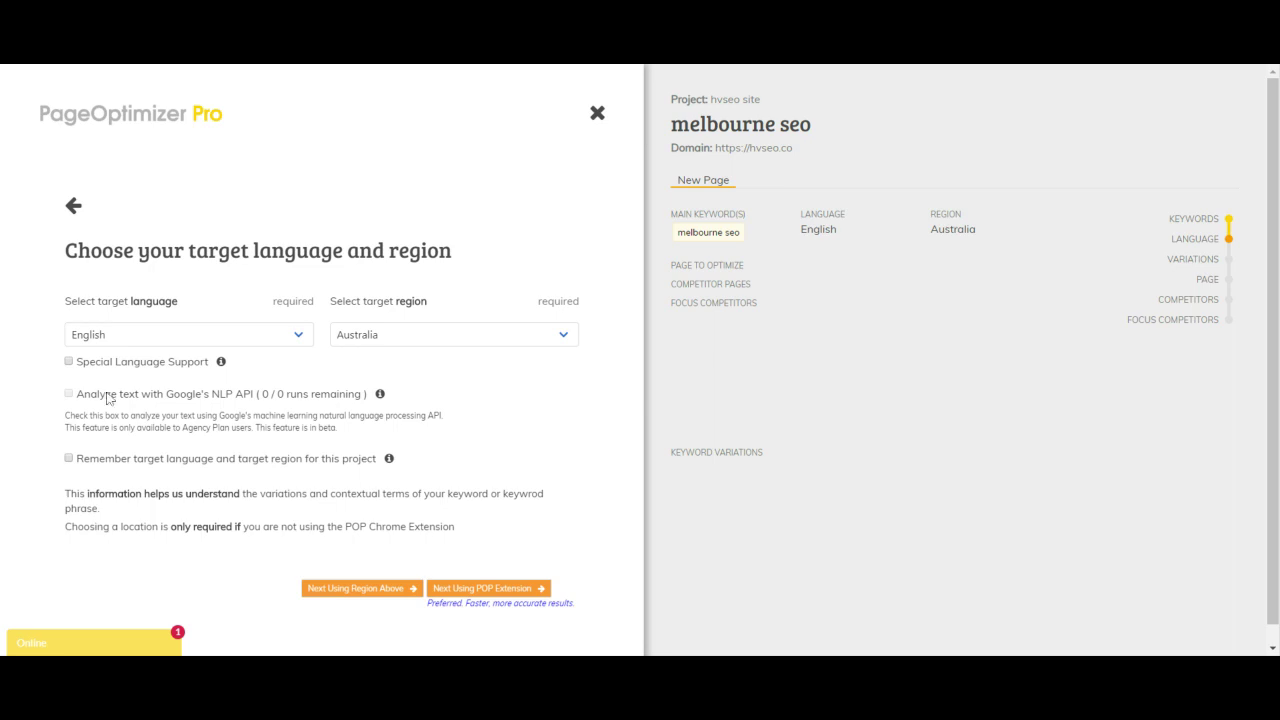
- Have the project remember its target language and region, and continue using the POP Extension
{"action": "left_click", "coordinate": [69, 459]}
{"action": "left_click", "coordinate": [482, 590]}
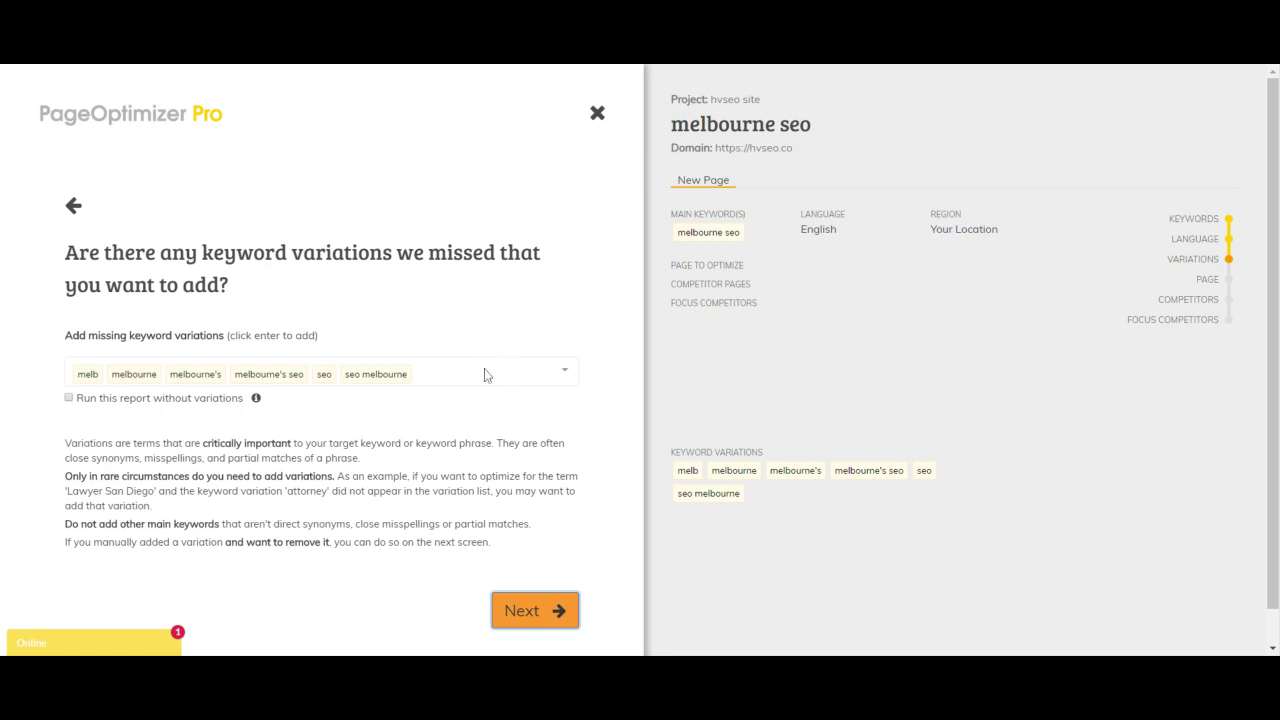
- Accept the suggested keyword variations without additions, undoing a trial removal of "seo melbourne", and proceed to the page choice
{"action": "left_click", "coordinate": [550, 611]}
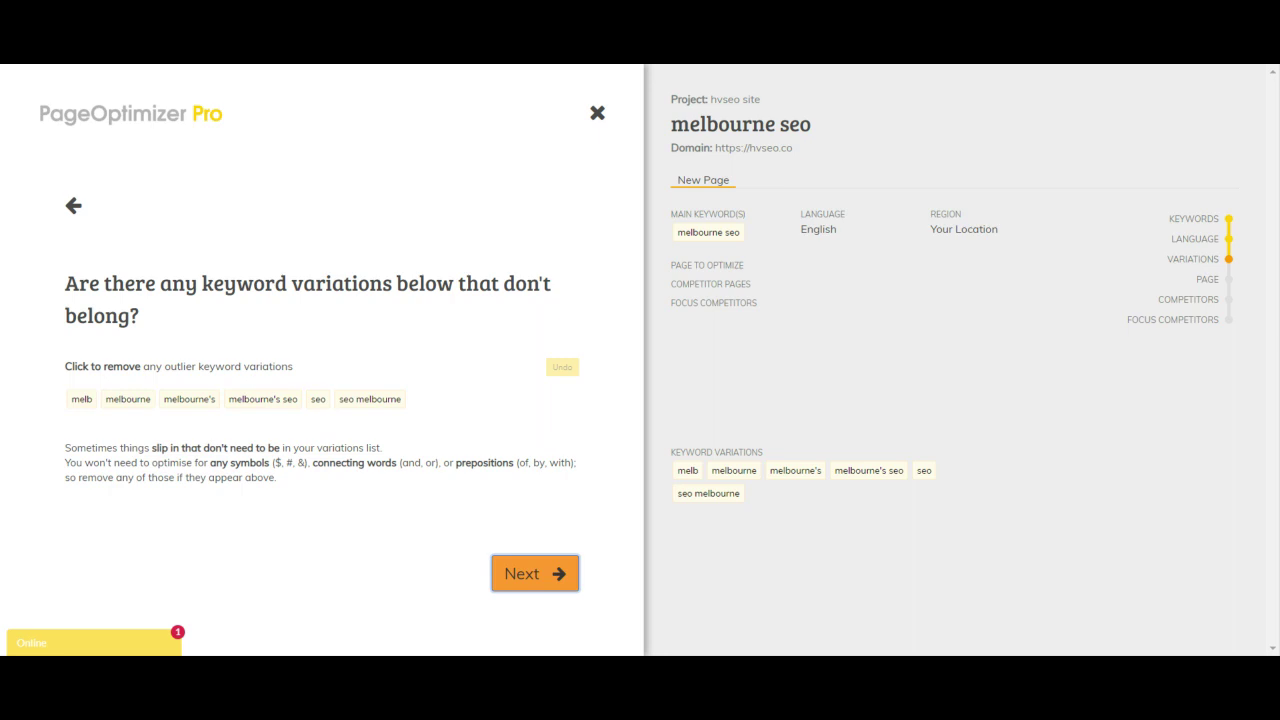
{"action": "left_click", "coordinate": [362, 402]}
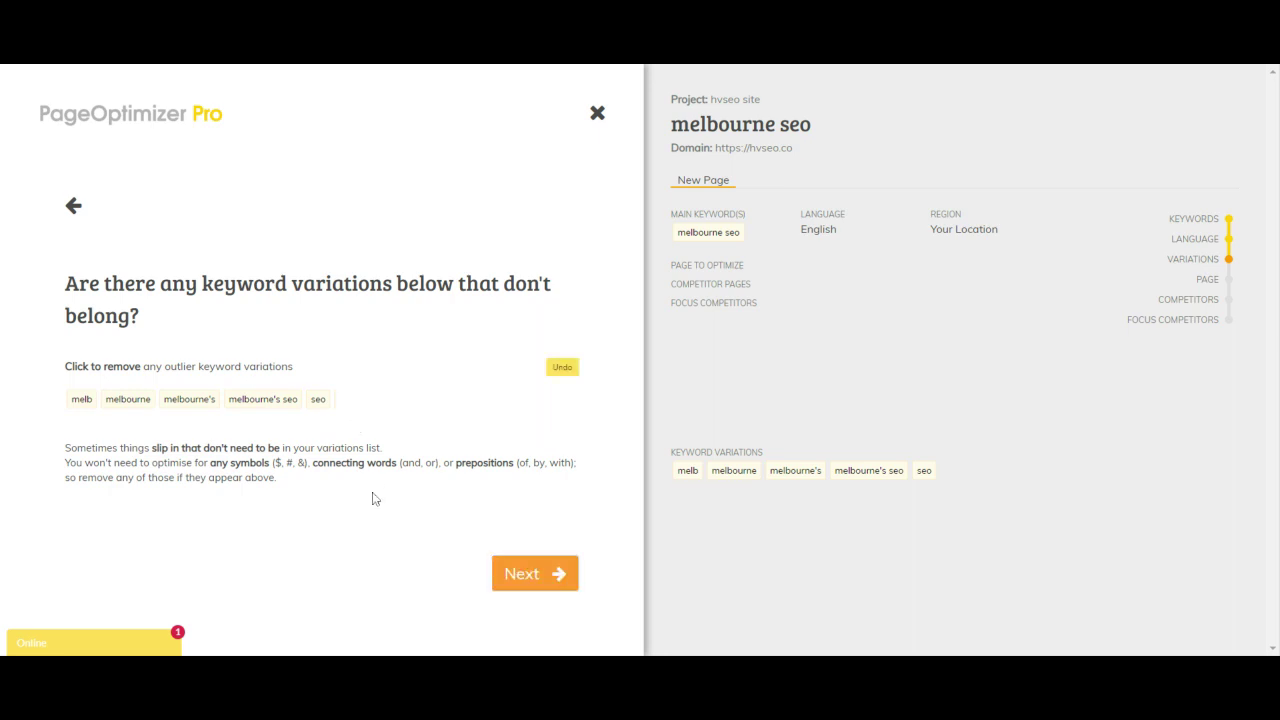
{"action": "left_click", "coordinate": [569, 373]}
{"action": "left_click", "coordinate": [520, 580]}
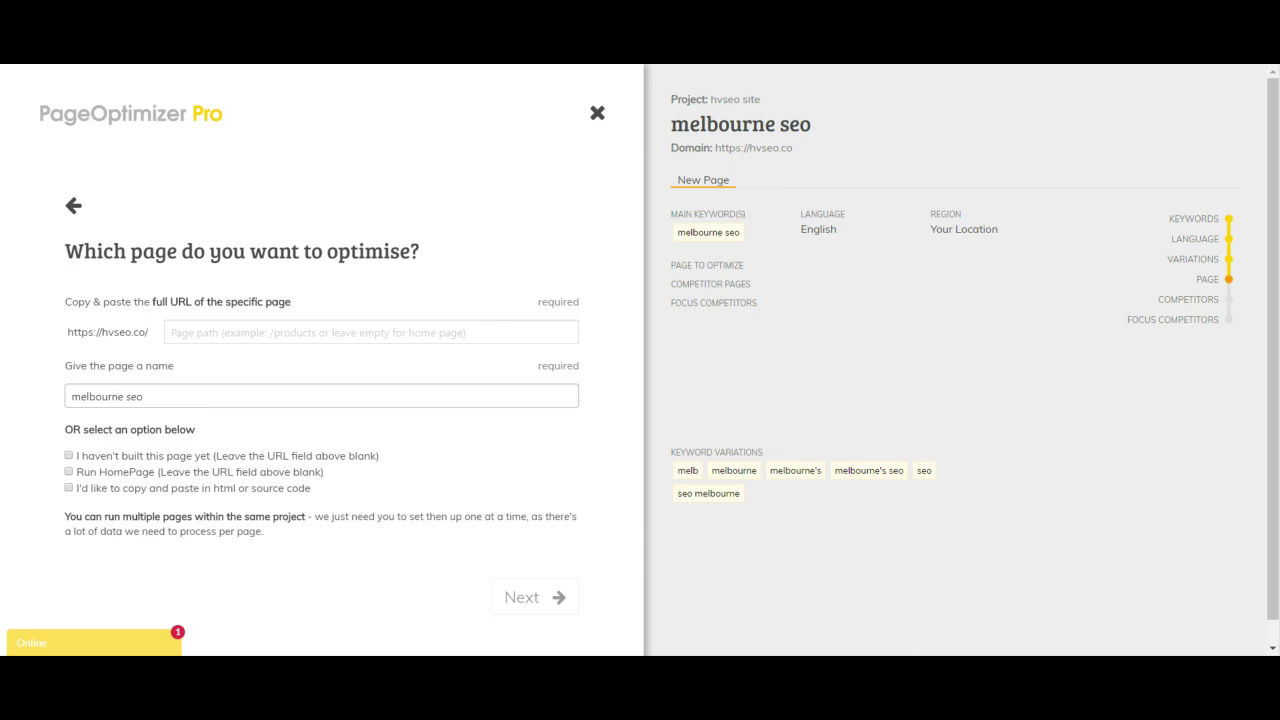
- Name the page to optimise "the melbourne page"
{"action": "left_click", "coordinate": [142, 396]}
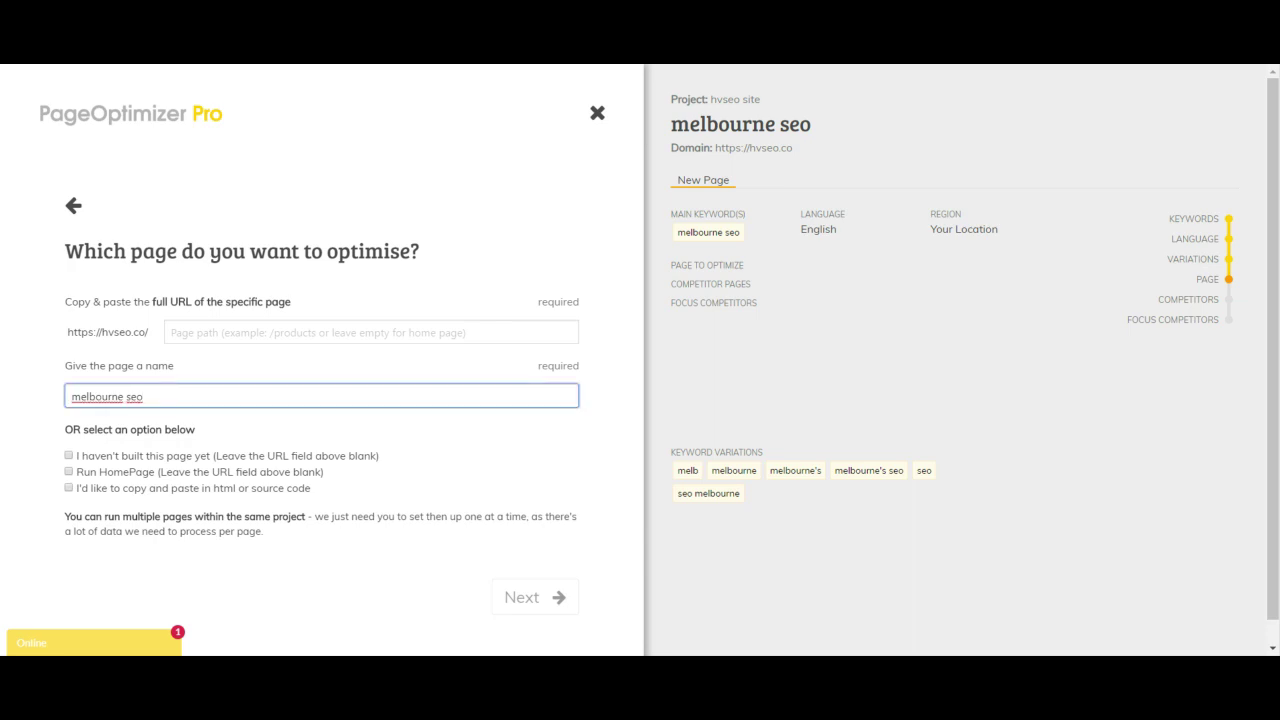
{"action": "key", "text": "BackSpace"}
{"action": "key", "text": "BackSpace"}
{"action": "type", "text": "our"}
{"action": "type", "text": " home page"}
{"action": "key", "text": "BackSpace"}
{"action": "key", "text": "BackSpace"}
{"action": "key", "text": "BackSpace"}
{"action": "key", "text": "BackSpace"}
{"action": "key", "text": "BackSpace"}
{"action": "key", "text": "BackSpace"}
{"action": "key", "text": "BackSpace"}
{"action": "key", "text": "BackSpace"}
{"action": "key", "text": "BackSpace"}
{"action": "key", "text": "BackSpace"}
{"action": "type", "text": "ho"}
{"action": "key", "text": "BackSpace"}
{"action": "key", "text": "BackSpace"}
{"action": "key", "text": "BackSpace"}
{"action": "key", "text": "BackSpace"}
{"action": "key", "text": "BackSpace"}
{"action": "key", "text": "BackSpace"}
{"action": "type", "text": "the mo"}
{"action": "key", "text": "BackSpace"}
{"action": "type", "text": "eld"}
{"action": "type", "text": "our"}
{"action": "type", "text": "ne page"}
- Try the unbuilt-page, homepage and paste-source-code options in turn, clearing each one again
{"action": "scroll", "coordinate": [185, 411], "scroll_direction": "down", "scroll_amount": 1}
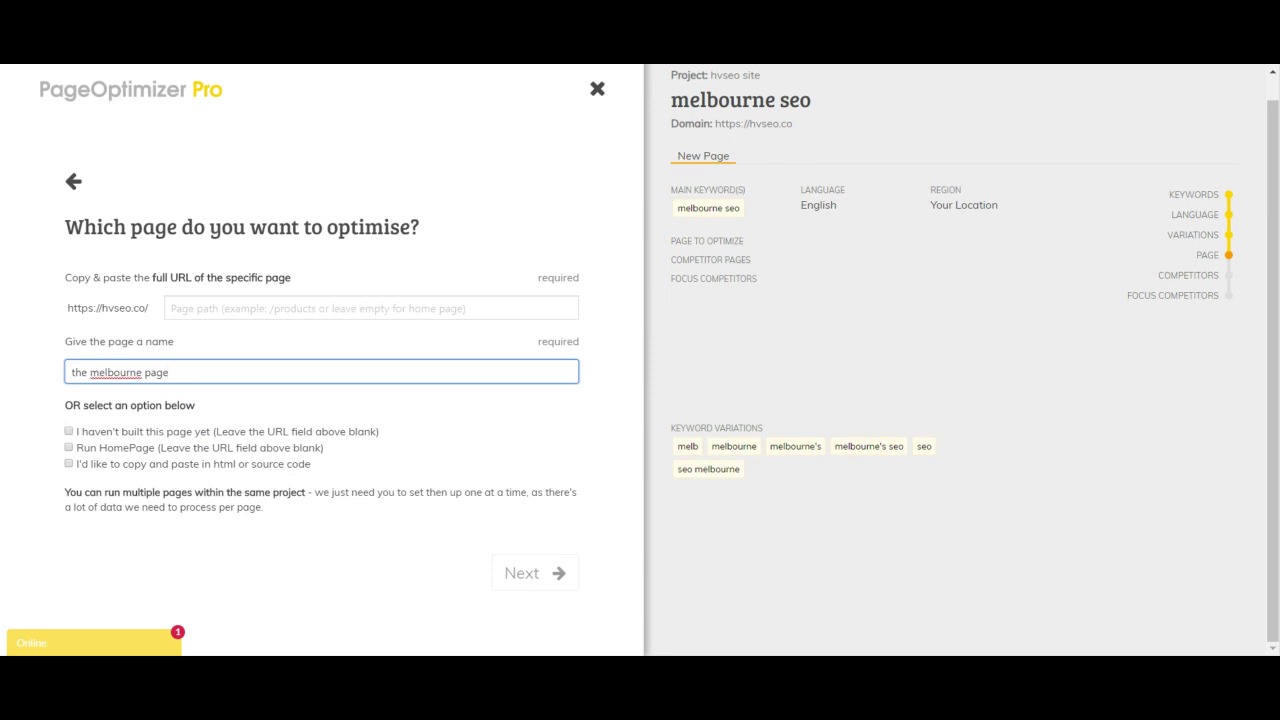
{"action": "left_click", "coordinate": [69, 431]}
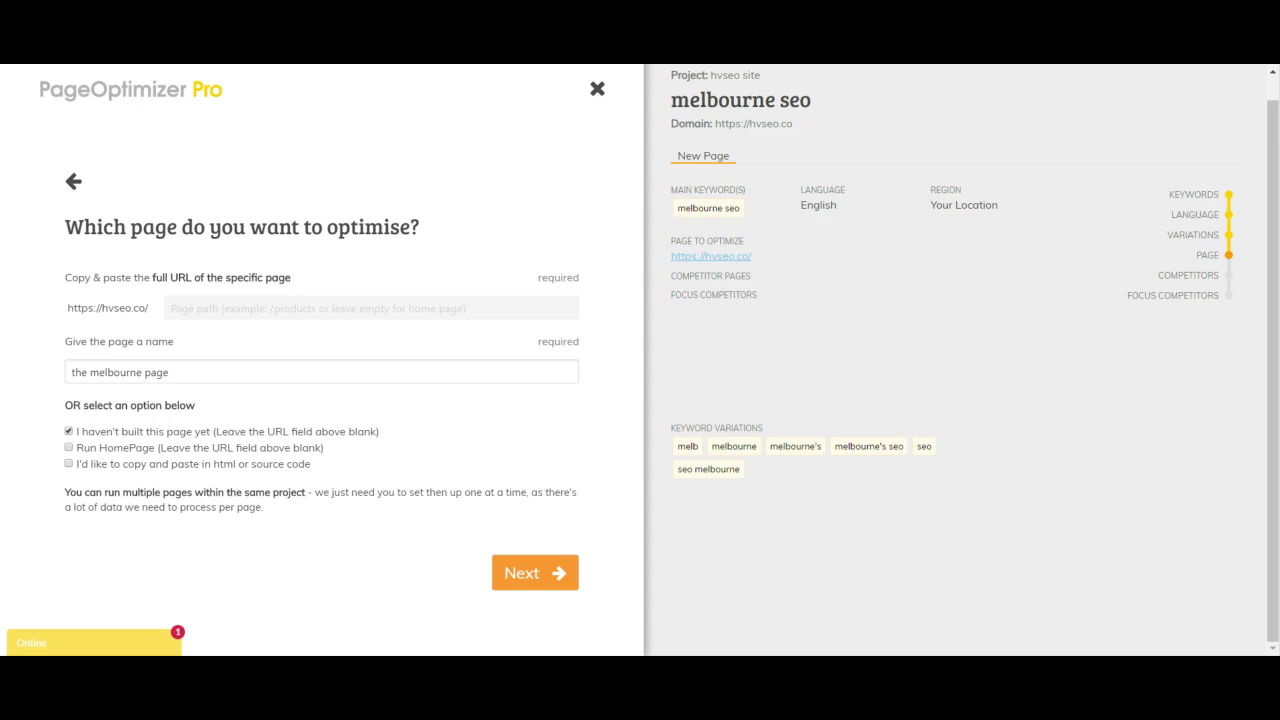
{"action": "left_click", "coordinate": [68, 431]}
{"action": "left_click", "coordinate": [68, 448]}
{"action": "left_click", "coordinate": [69, 448]}
{"action": "left_click", "coordinate": [69, 464]}
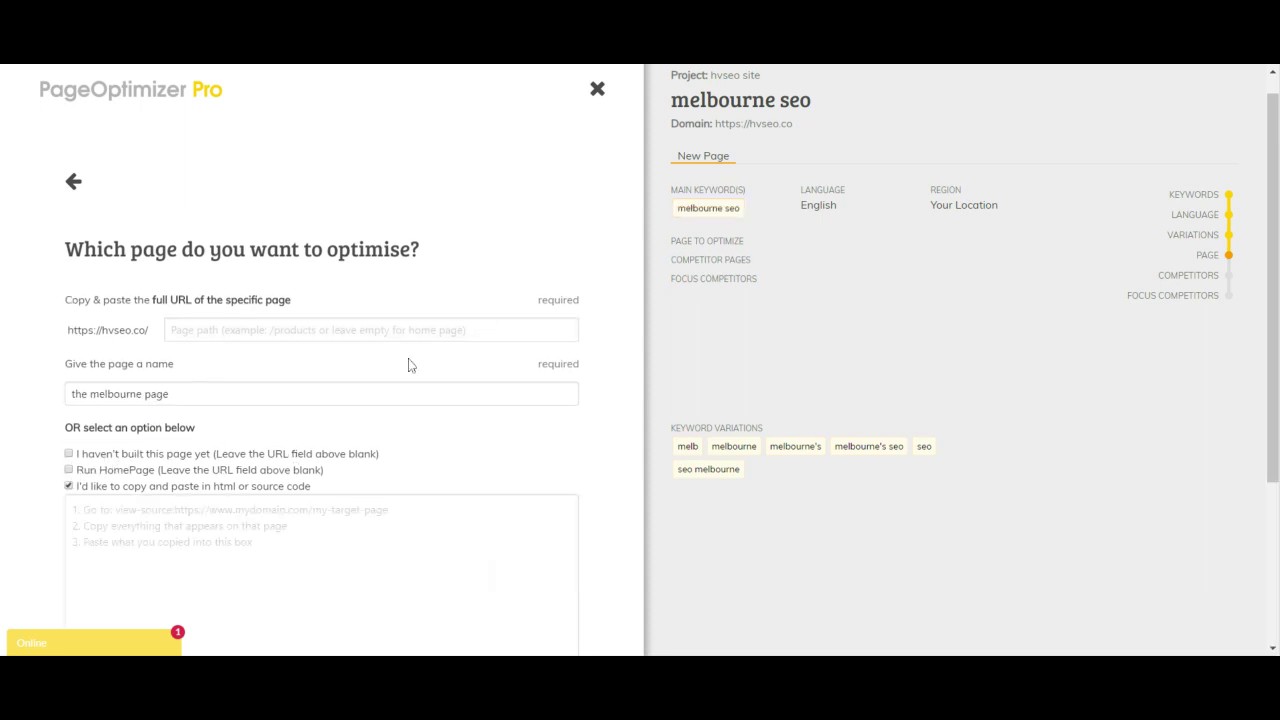
{"action": "scroll", "coordinate": [408, 363], "scroll_direction": "down", "scroll_amount": 3}
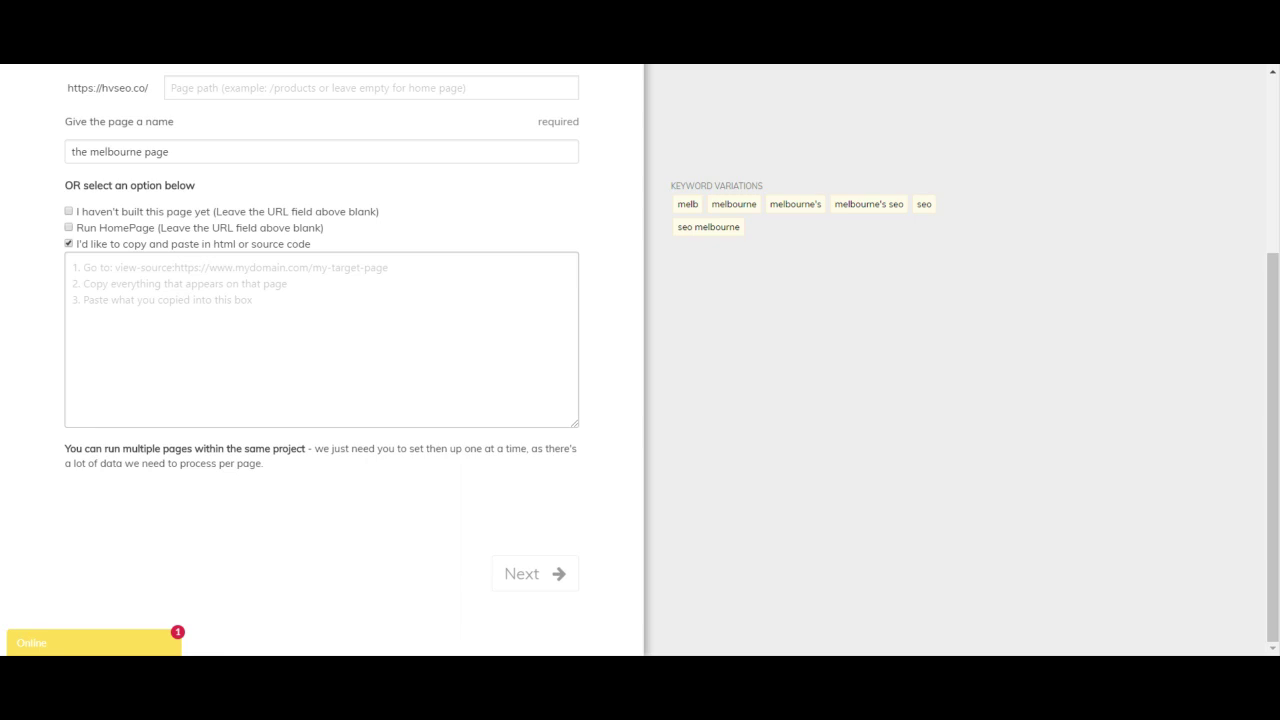
{"action": "left_click", "coordinate": [69, 244]}
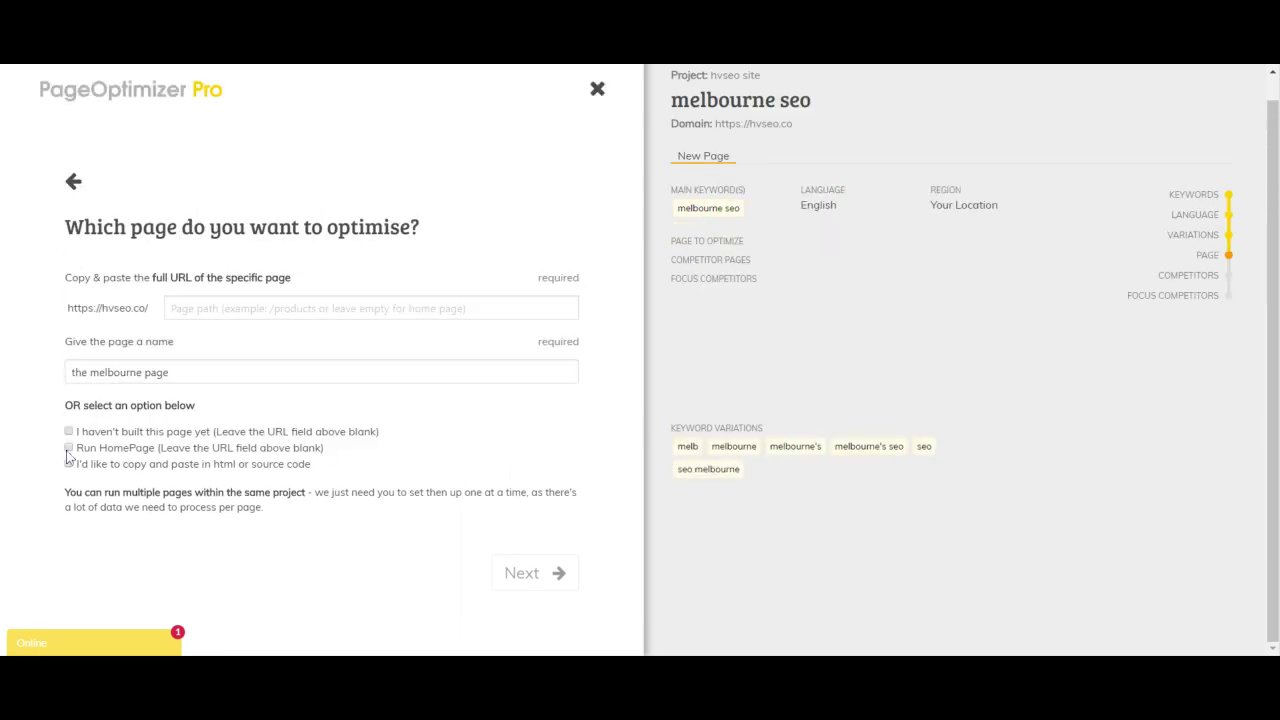
- Choose to run the homepage as the page to optimise and continue to the competitor selection
{"action": "left_click", "coordinate": [68, 449]}
{"action": "left_click", "coordinate": [530, 576]}
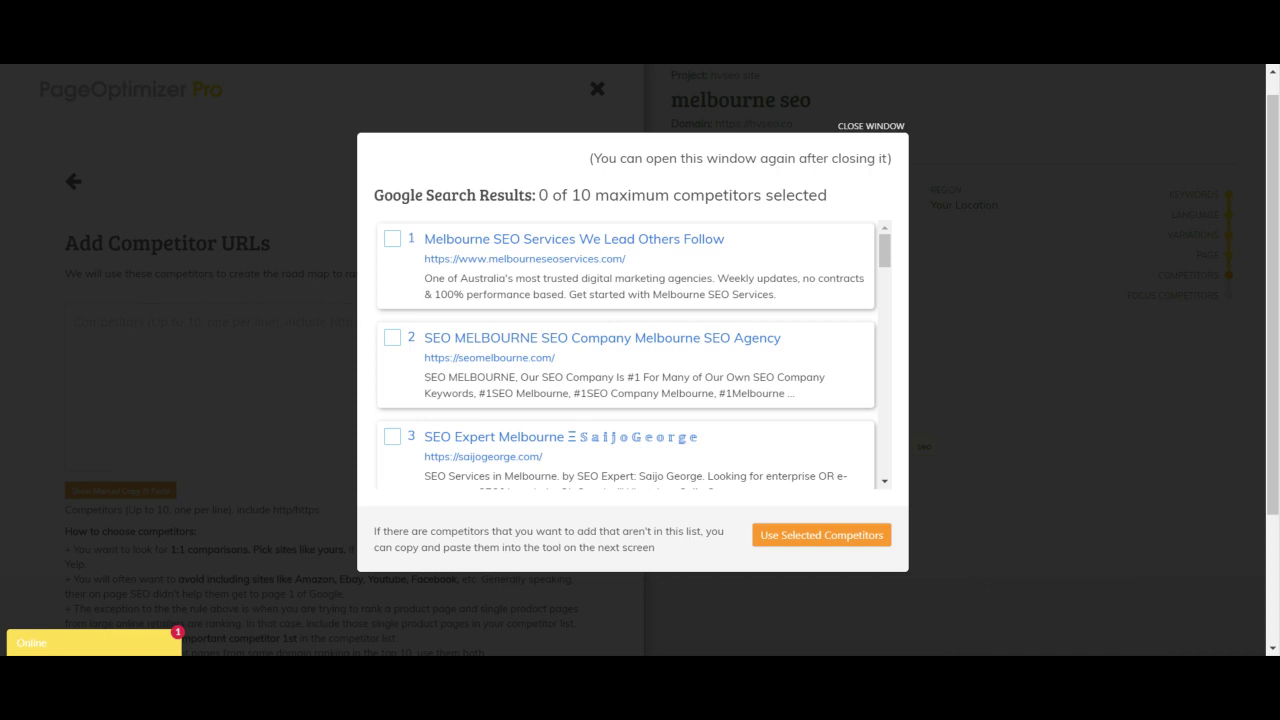
- Select the first three Google search results as competitors and add their URLs to the competitor list
{"action": "left_click", "coordinate": [392, 239]}
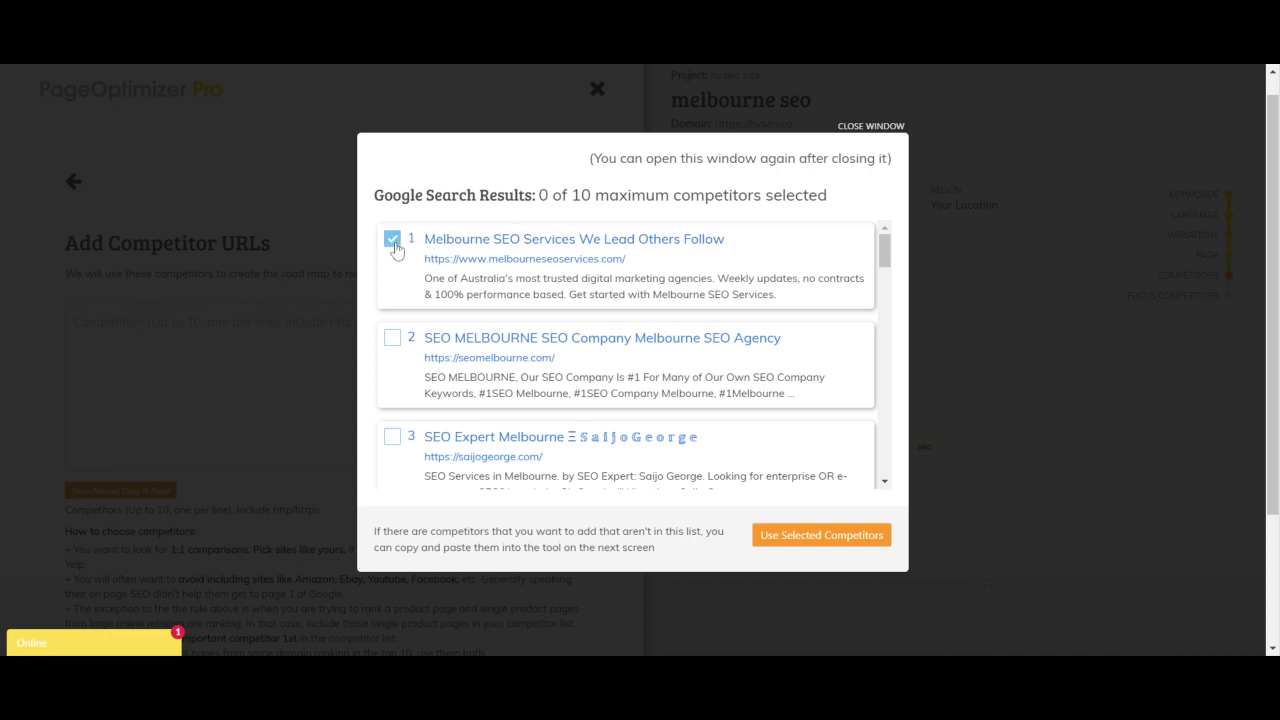
{"action": "left_click", "coordinate": [392, 338]}
{"action": "left_click", "coordinate": [393, 438]}
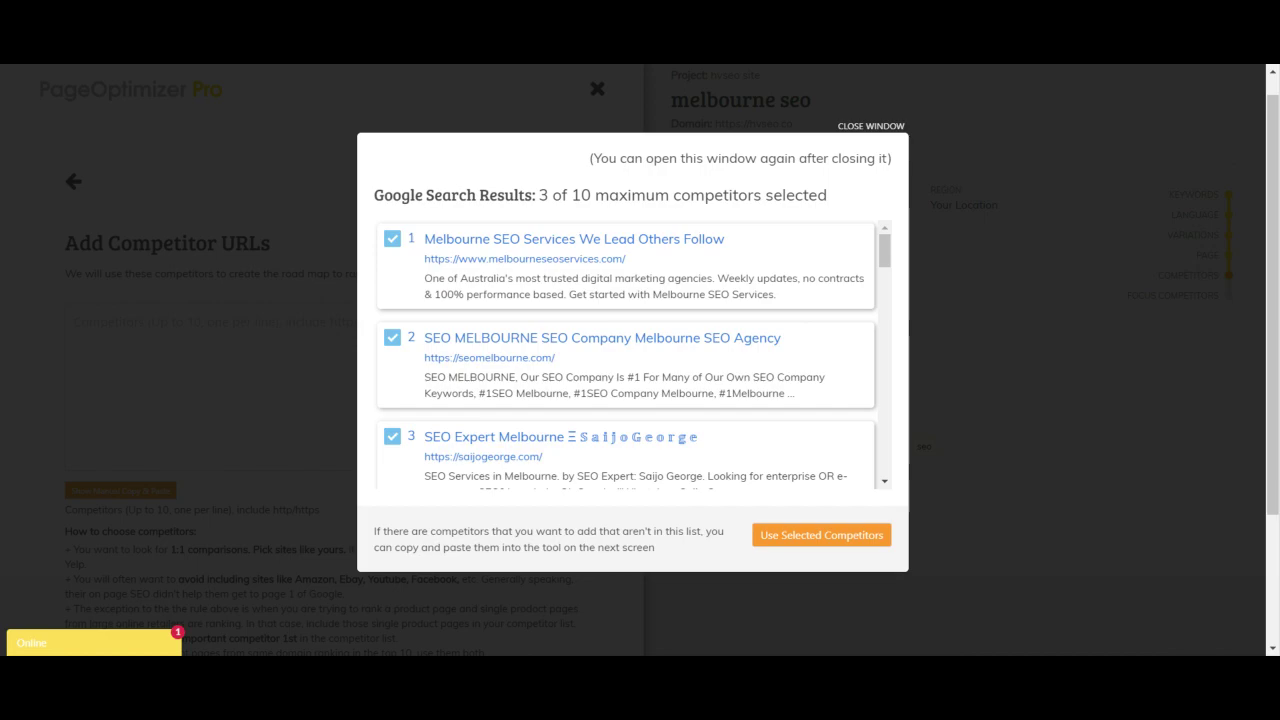
{"action": "left_click", "coordinate": [800, 535]}
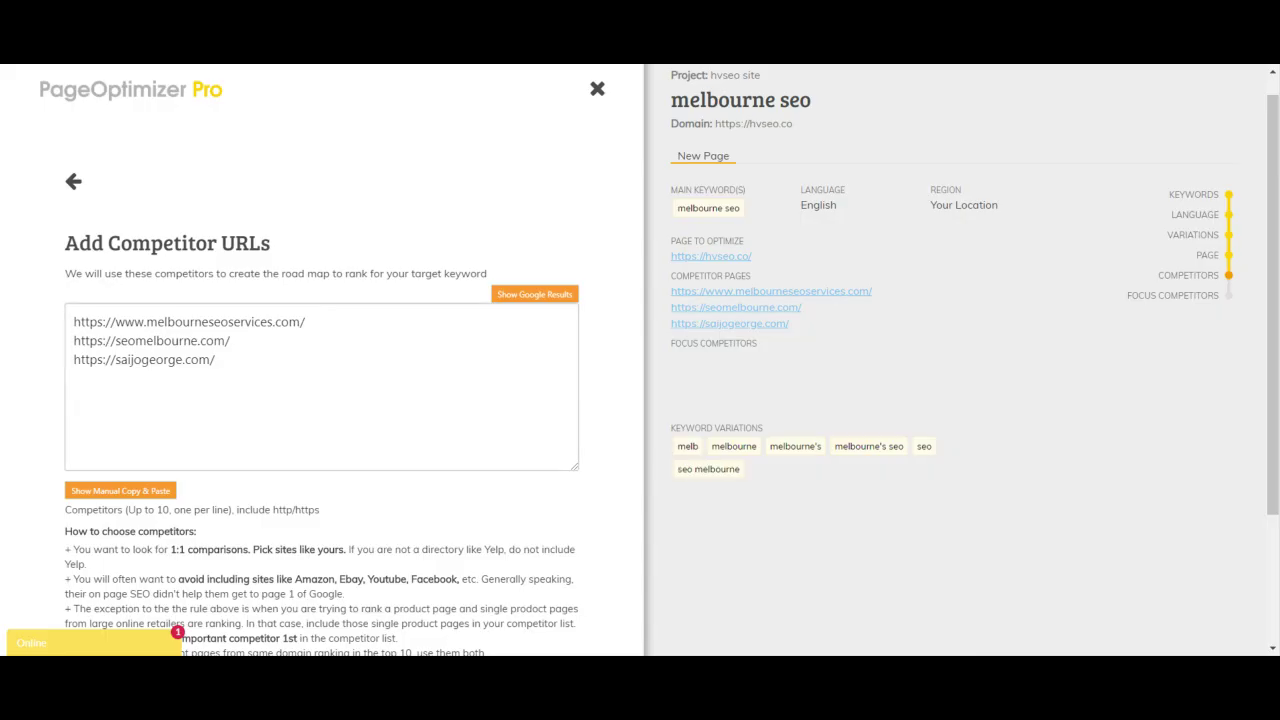
- Review the competitor guidelines and reopen the Google results list, closing it without changing the selection
{"action": "scroll", "coordinate": [640, 360], "scroll_direction": "down", "scroll_amount": 2}
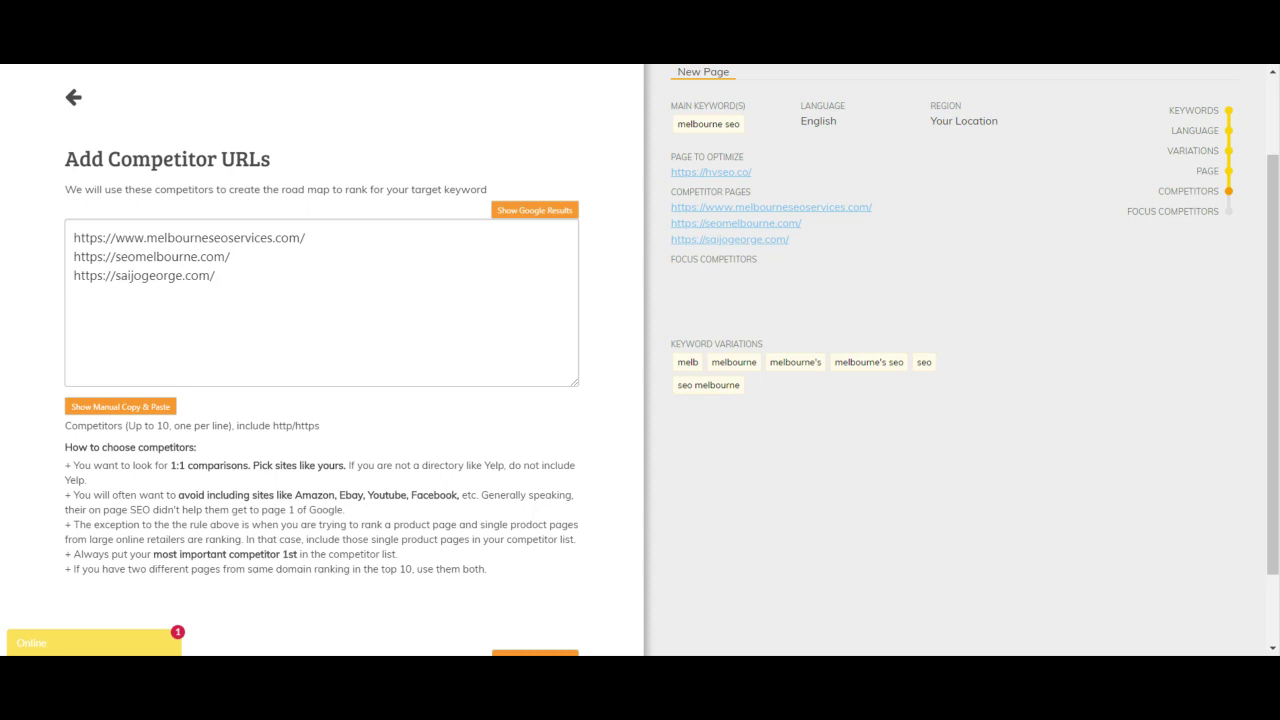
{"action": "left_click", "coordinate": [535, 212]}
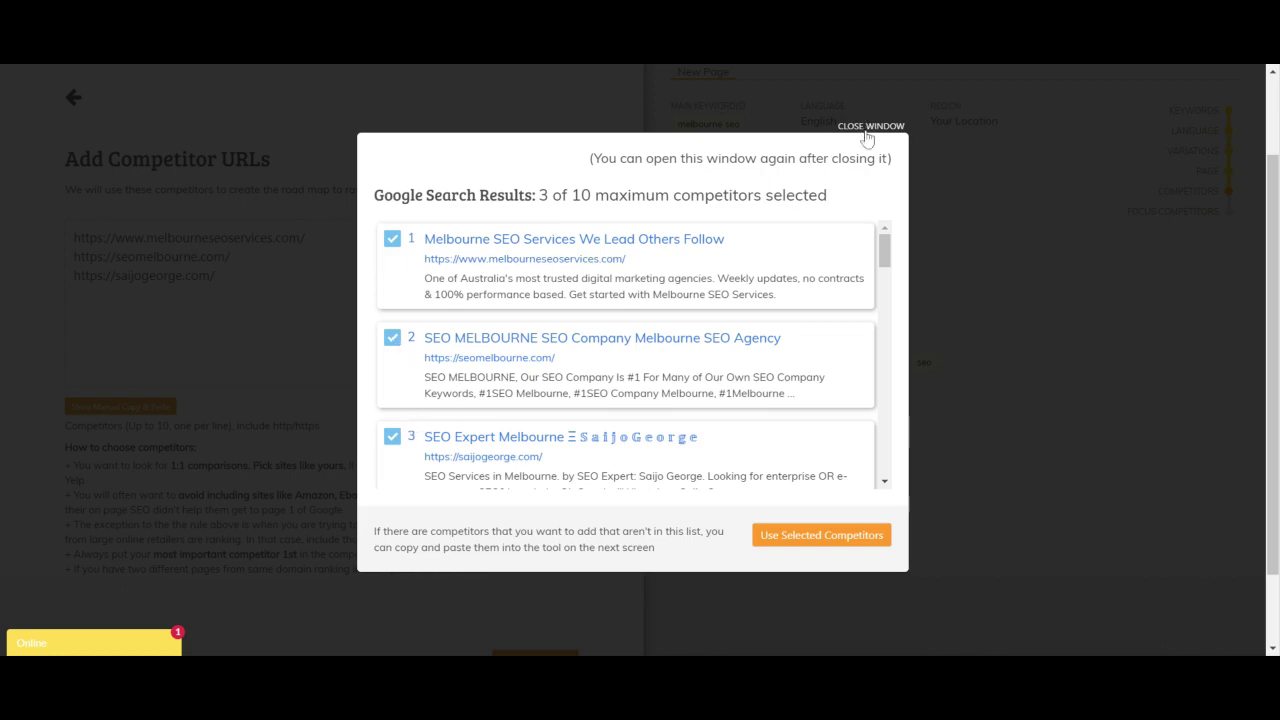
{"action": "mouse_move", "coordinate": [885, 247]}
{"action": "left_mouse_down"}
{"action": "mouse_move", "coordinate": [883, 451]}
{"action": "mouse_move", "coordinate": [893, 240]}
{"action": "left_mouse_up"}
{"action": "left_click", "coordinate": [863, 133]}
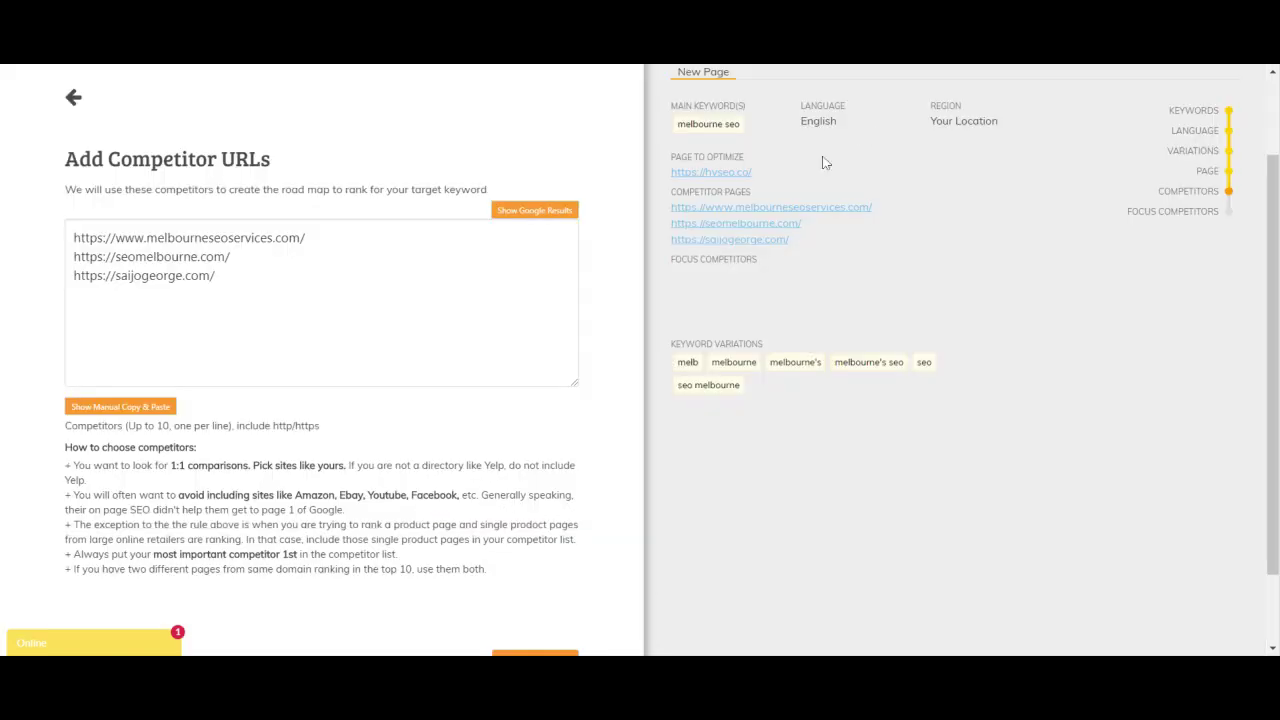
- Try the manual source-code copy-and-paste option for the melbourneseoservices.com competitor, clearing it and hiding the manual options again
{"action": "left_click", "coordinate": [145, 408]}
{"action": "scroll", "coordinate": [366, 451], "scroll_direction": "down", "scroll_amount": 1}
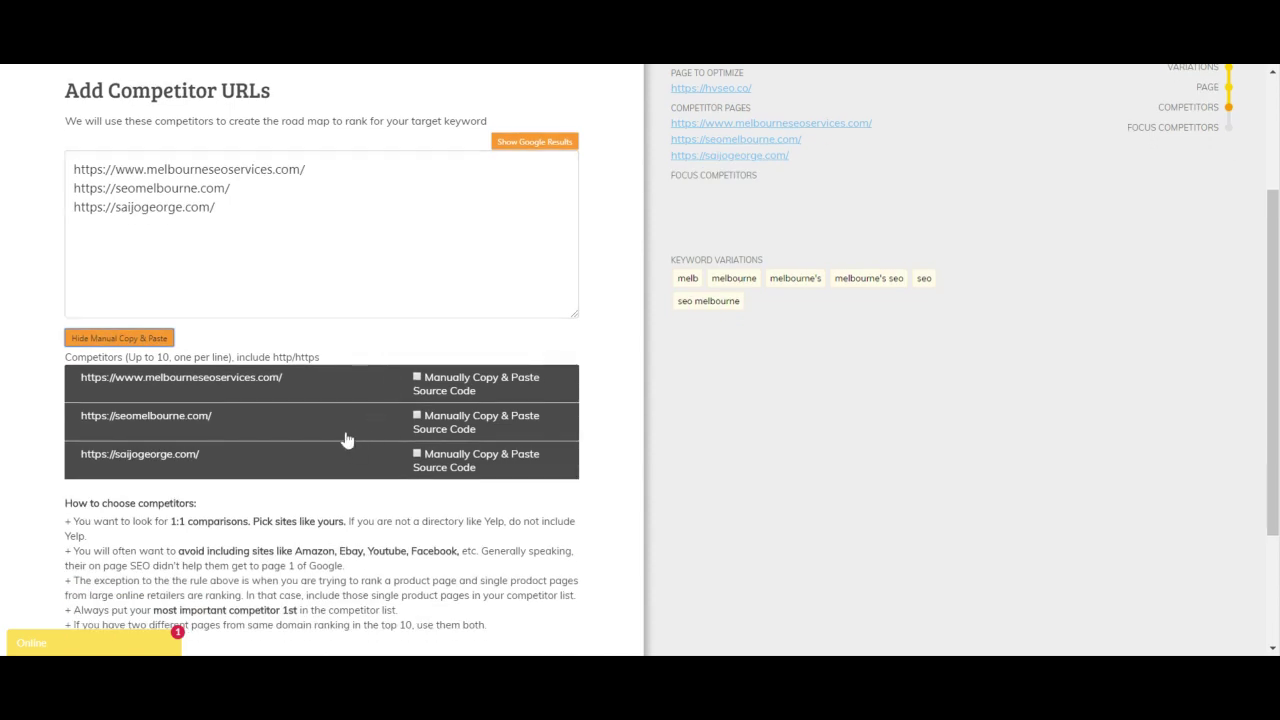
{"action": "left_click", "coordinate": [417, 377]}
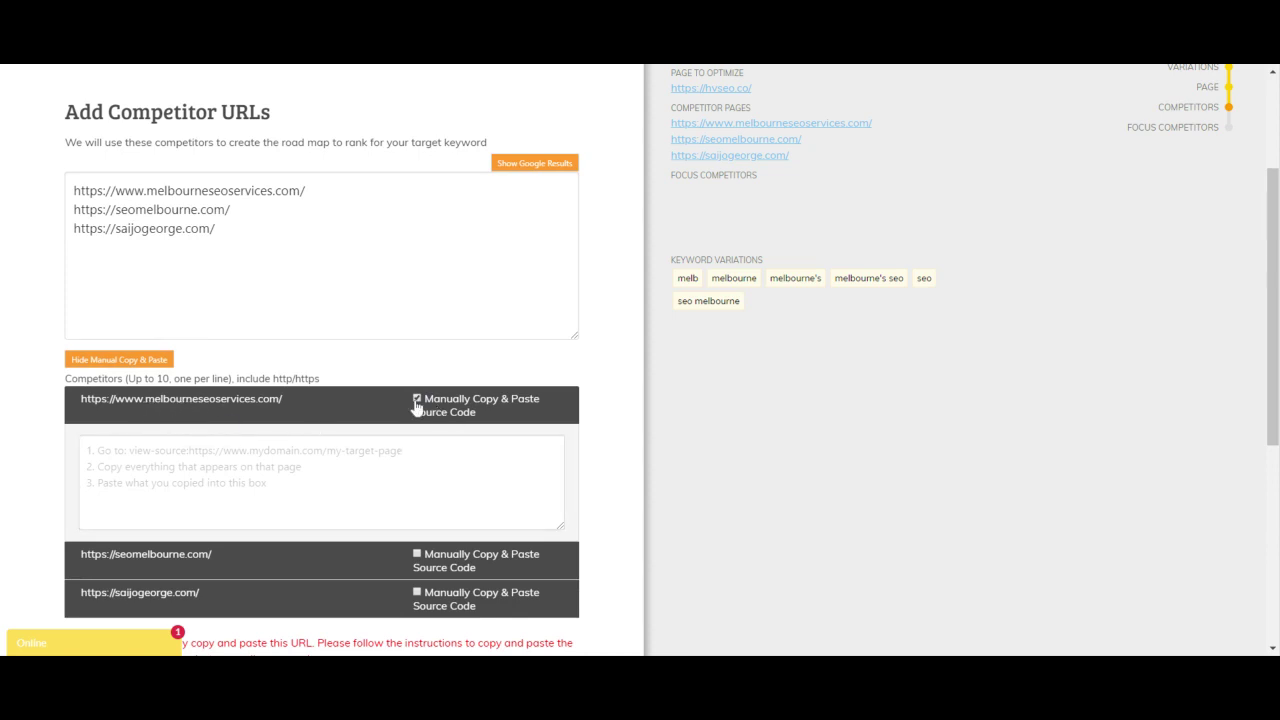
{"action": "left_click", "coordinate": [418, 401]}
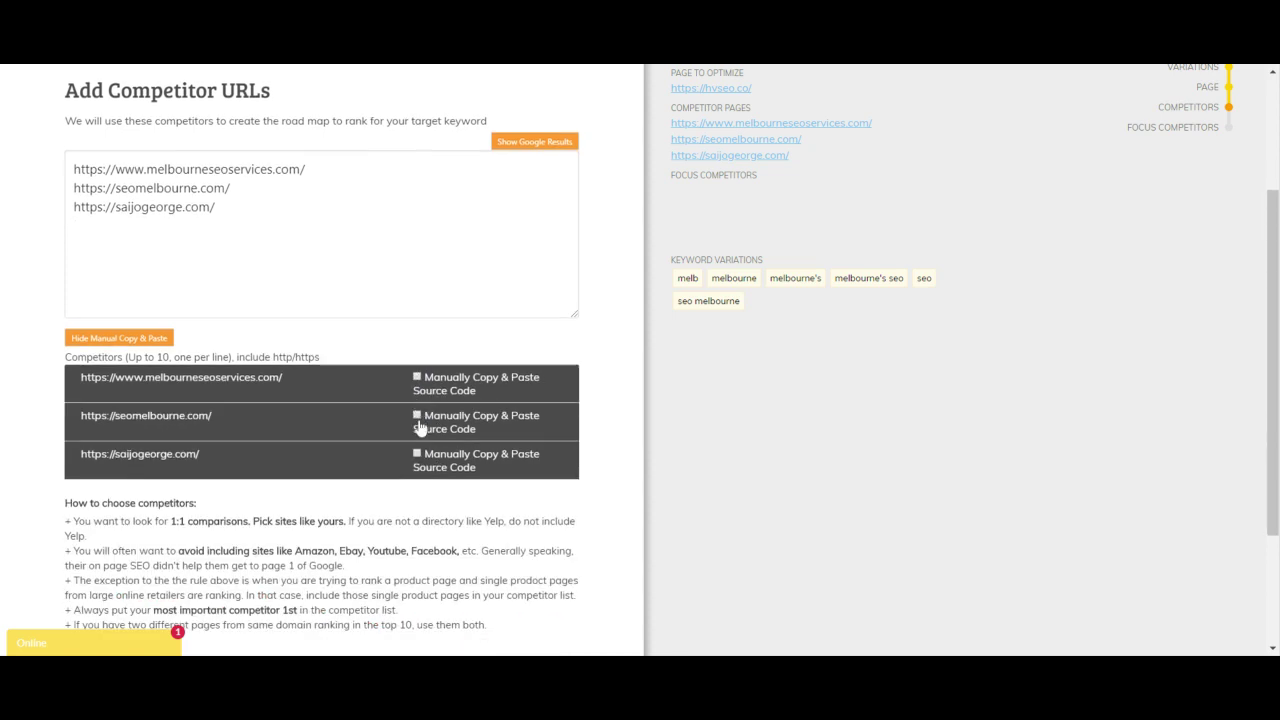
{"action": "left_click", "coordinate": [101, 338]}
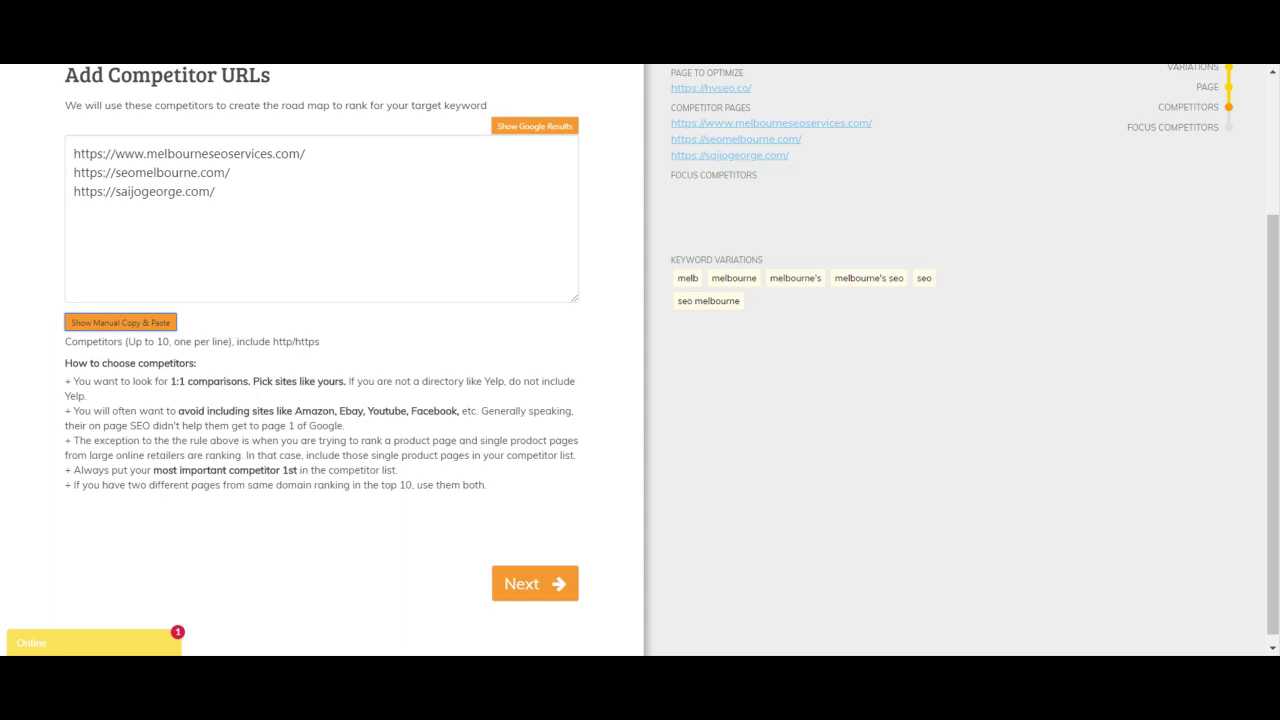
{"action": "left_click", "coordinate": [536, 585]}
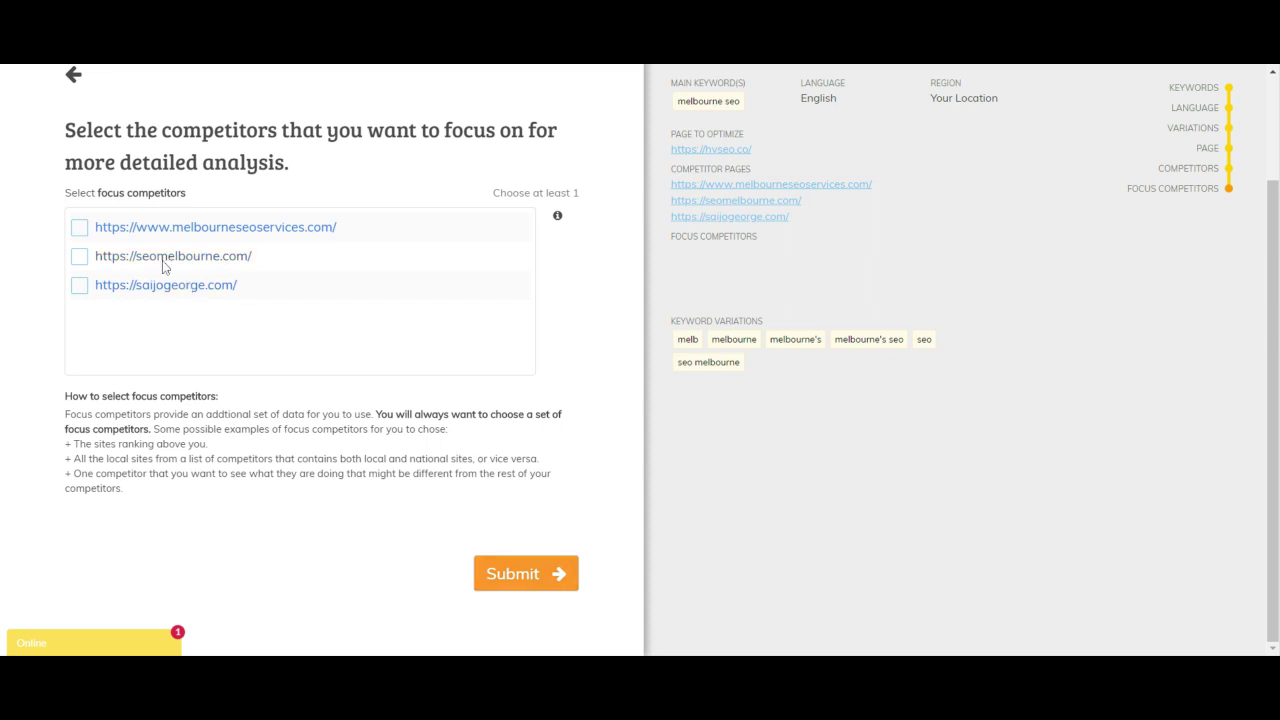
{"action": "left_click", "coordinate": [80, 229]}
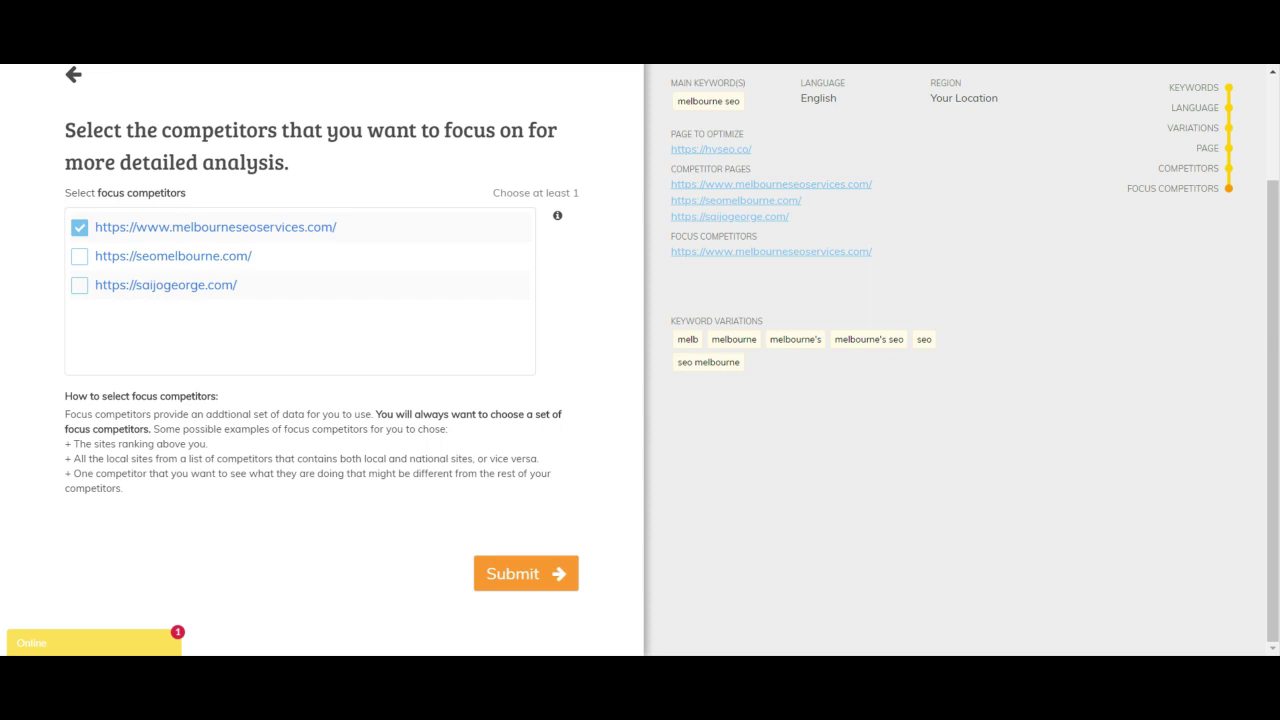
{"action": "left_click", "coordinate": [503, 584]}
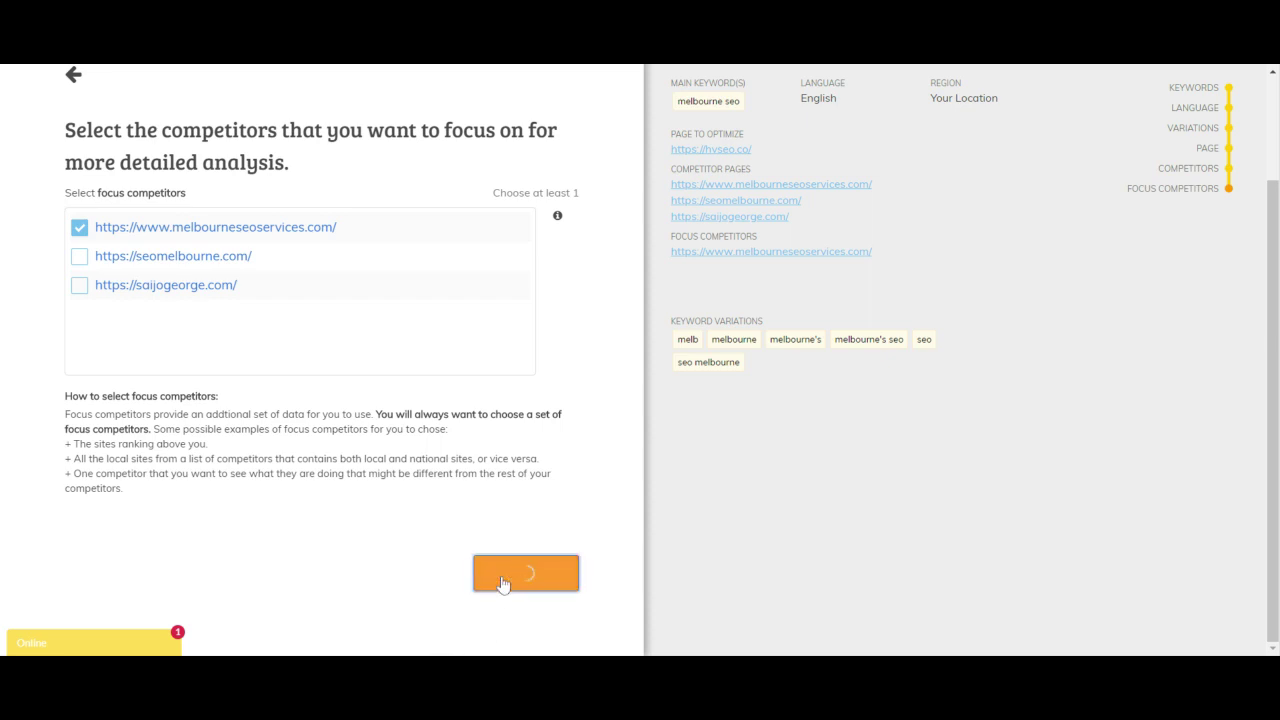